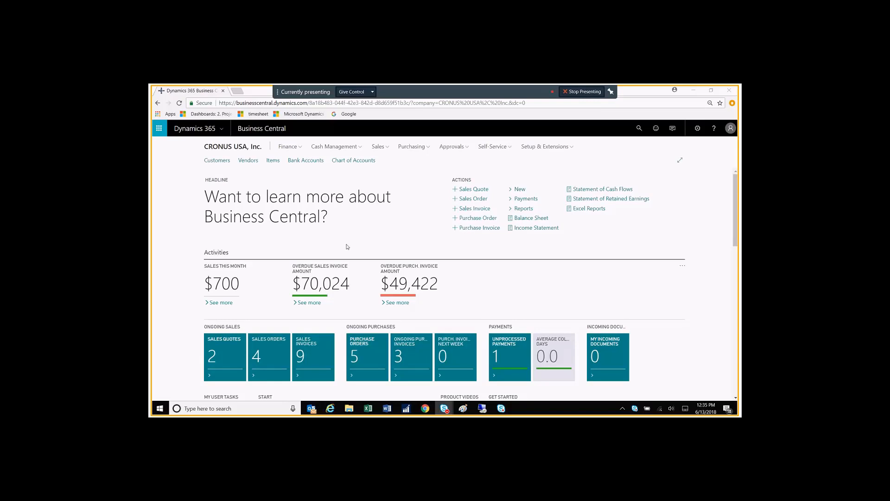
Step: Search the available pages and reports for "job" and close the search
{"action": "left_click", "coordinate": [639, 130]}
{"action": "type", "text": "job"}
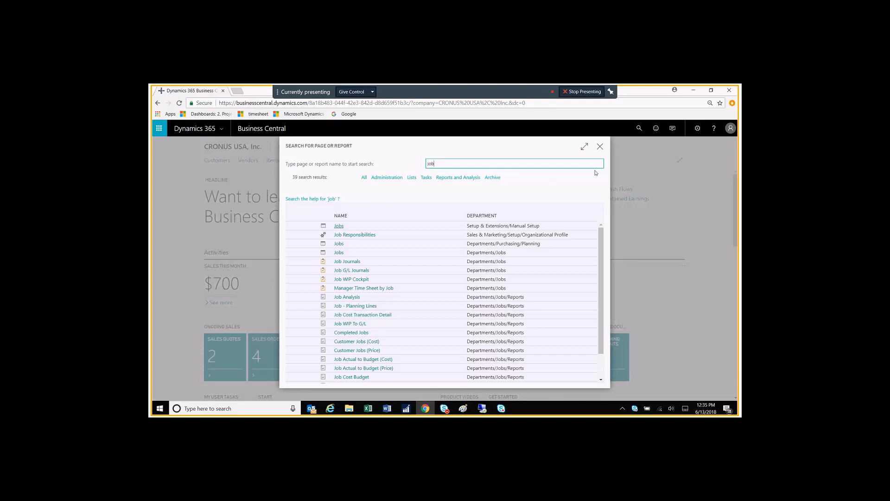
{"action": "left_click", "coordinate": [600, 146]}
Step: Review the available role centers in My Settings, including Project Manager, and leave without changing the settings
{"action": "left_click", "coordinate": [698, 129]}
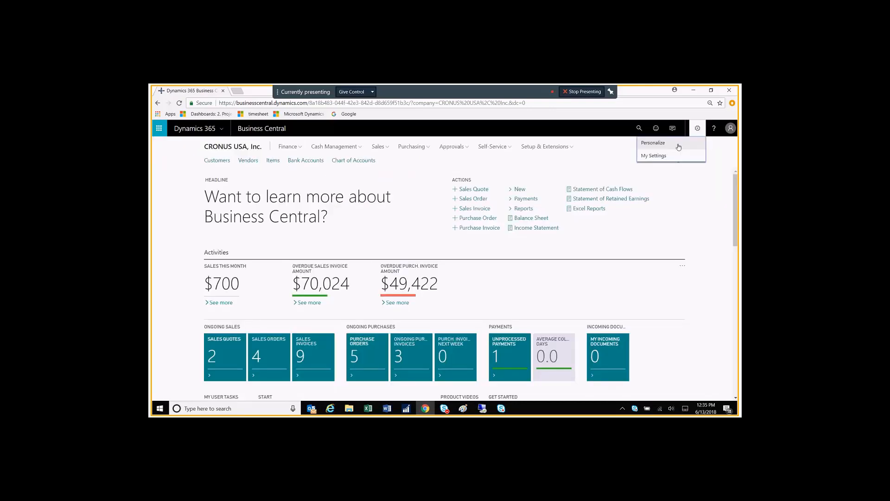
{"action": "left_click", "coordinate": [669, 156]}
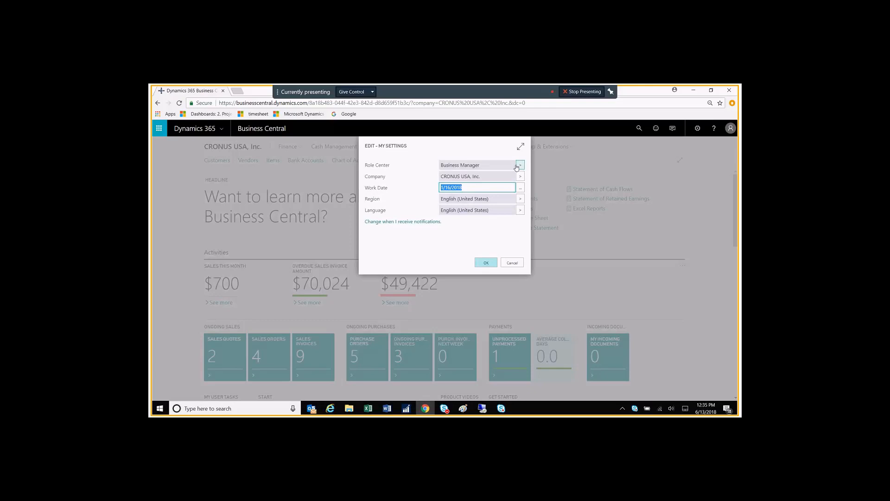
{"action": "left_click", "coordinate": [519, 166]}
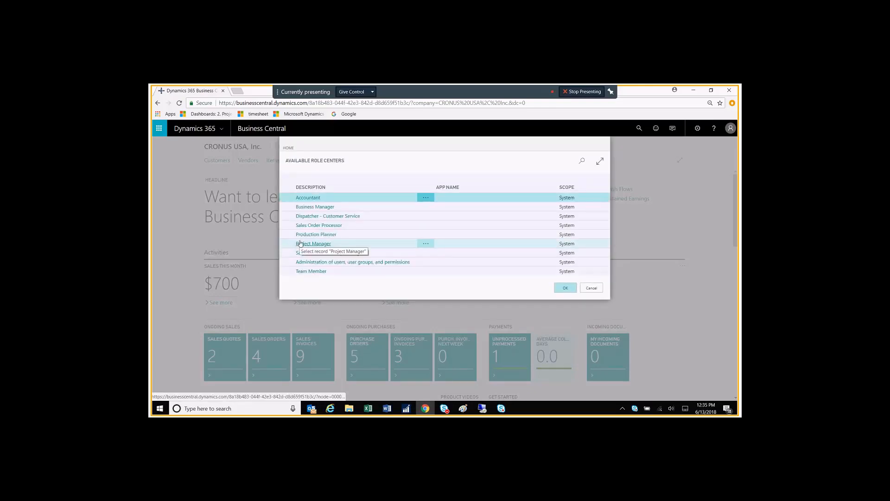
{"action": "left_click", "coordinate": [591, 288]}
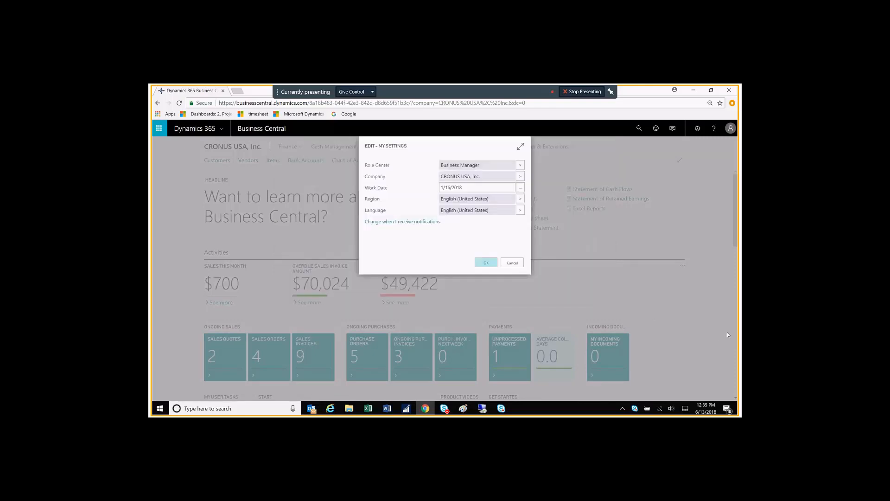
{"action": "left_click", "coordinate": [504, 263]}
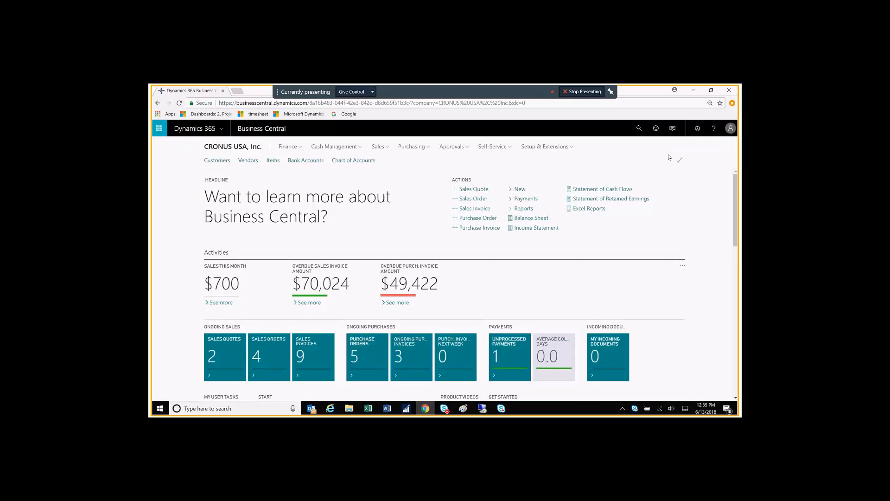
Step: Find the Jobs page in the Departments/Jobs area by searching for "job" and open its list
{"action": "left_click", "coordinate": [639, 127]}
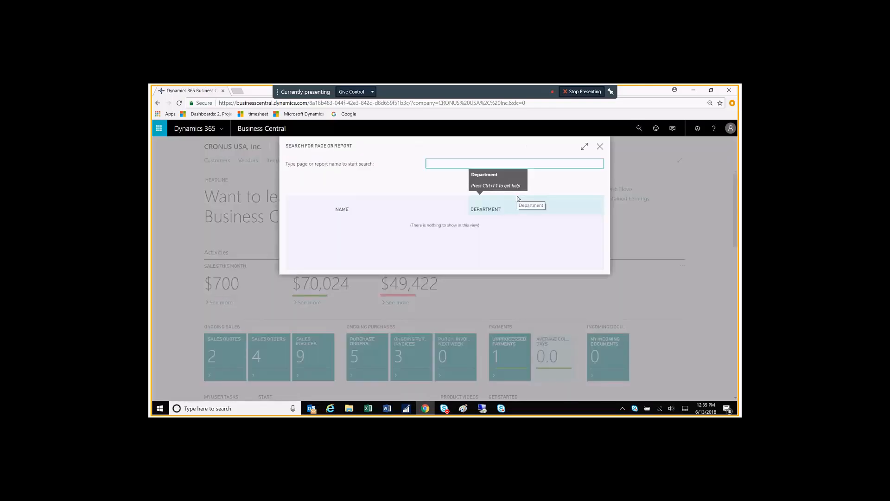
{"action": "type", "text": "job"}
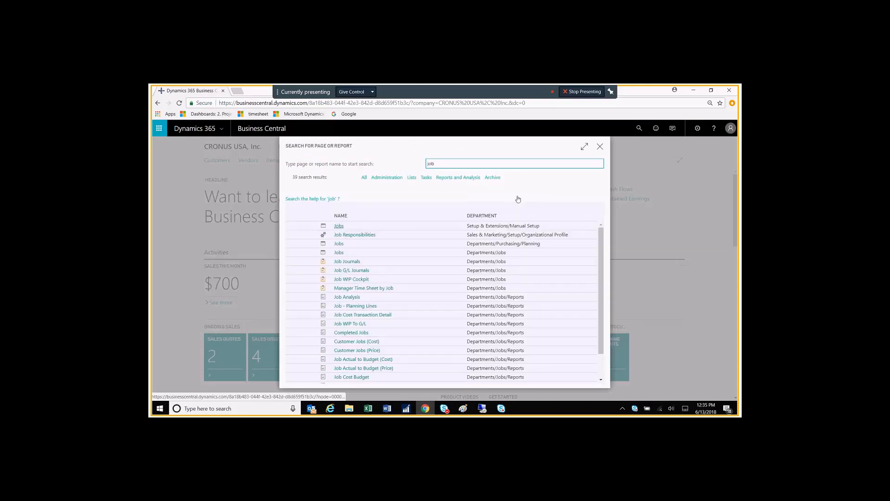
{"action": "left_click", "coordinate": [338, 255]}
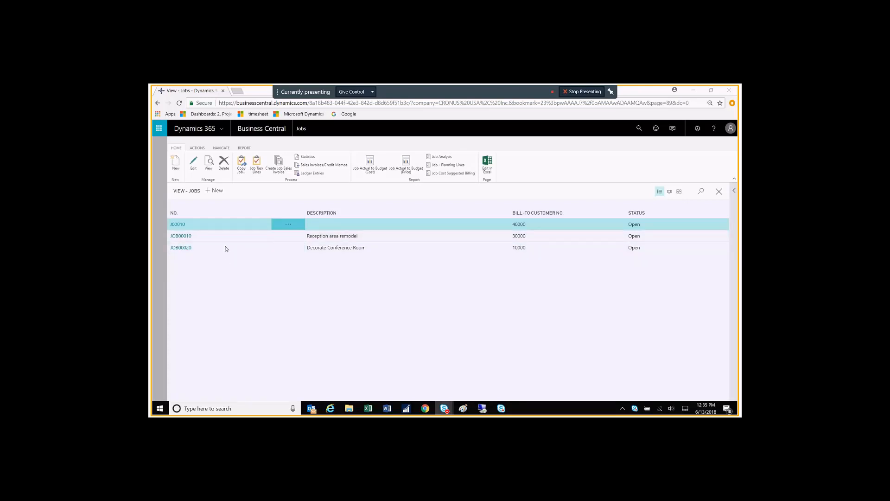
Step: Create a new job with the description "Web site design" and choose Alpine Ski House as the bill-to customer
{"action": "left_click", "coordinate": [176, 164]}
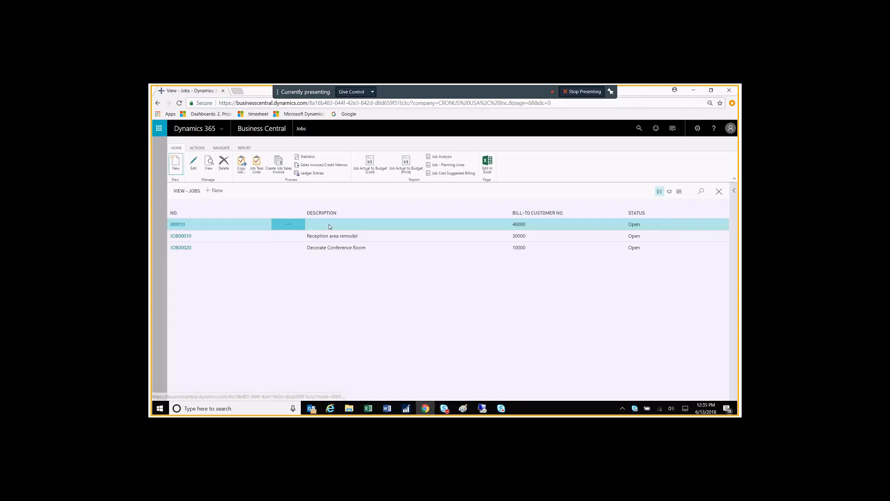
{"action": "left_click", "coordinate": [305, 247]}
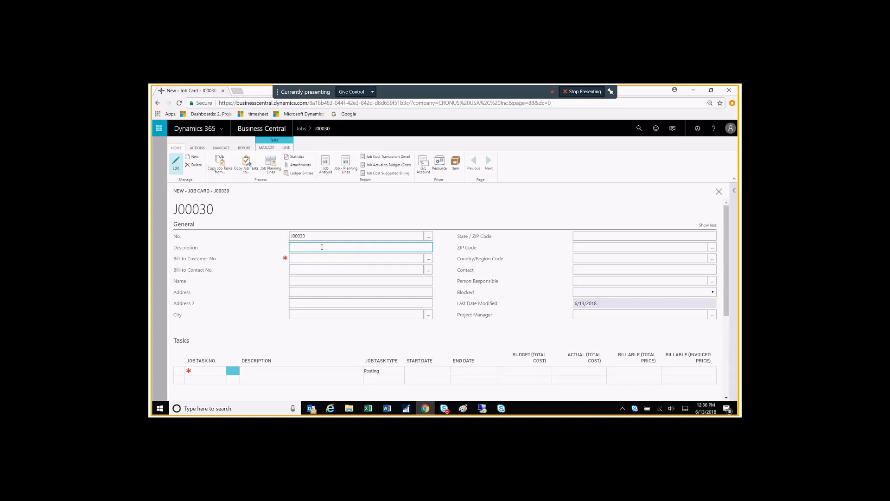
{"action": "type", "text": "Web site design"}
{"action": "key", "text": "Tab"}
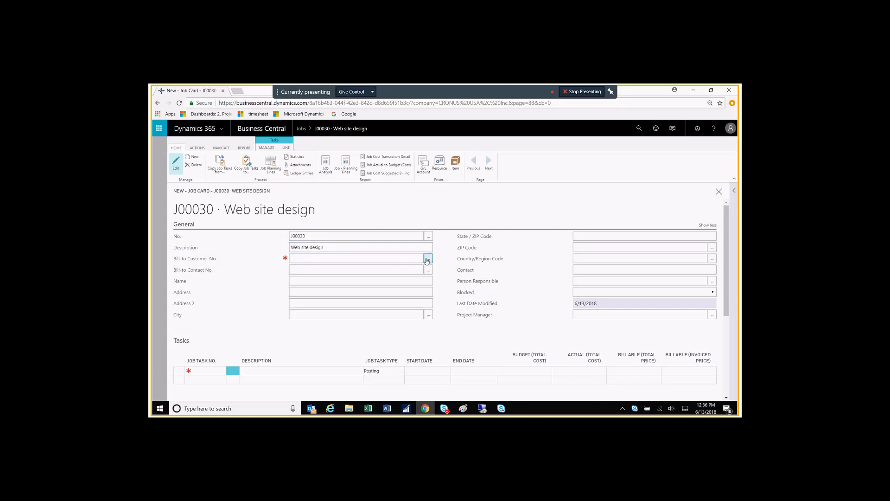
{"action": "left_click", "coordinate": [427, 259]}
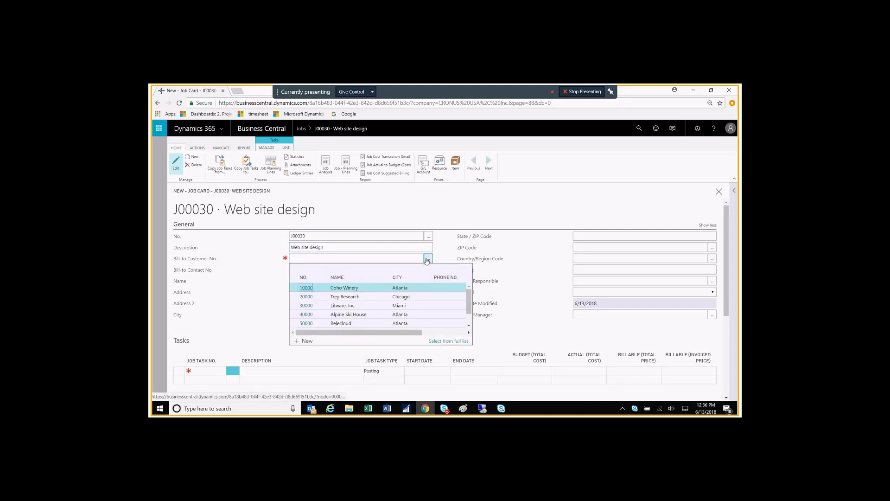
{"action": "left_click", "coordinate": [304, 315]}
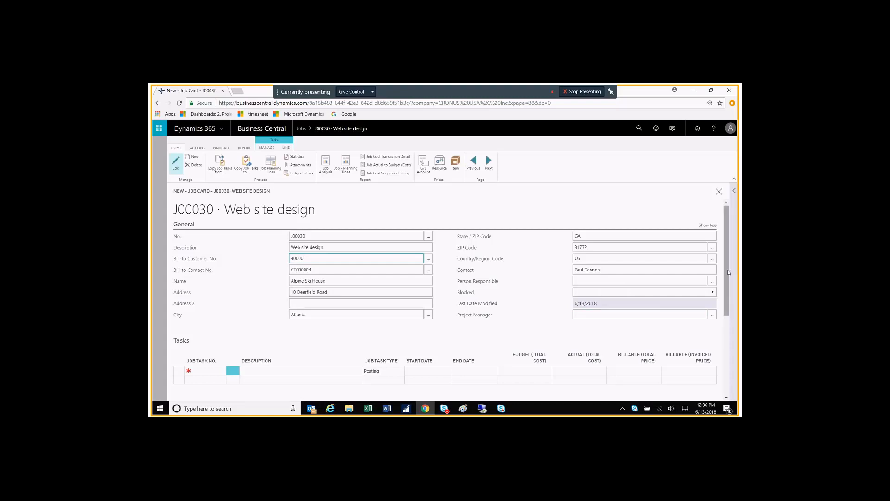
Step: Add job task 1000 with the description "Phase 1 Planning" and set its task type to Heading
{"action": "left_click_drag", "start_coordinate": [726, 253], "coordinate": [727, 286]}
{"action": "left_click", "coordinate": [213, 297]}
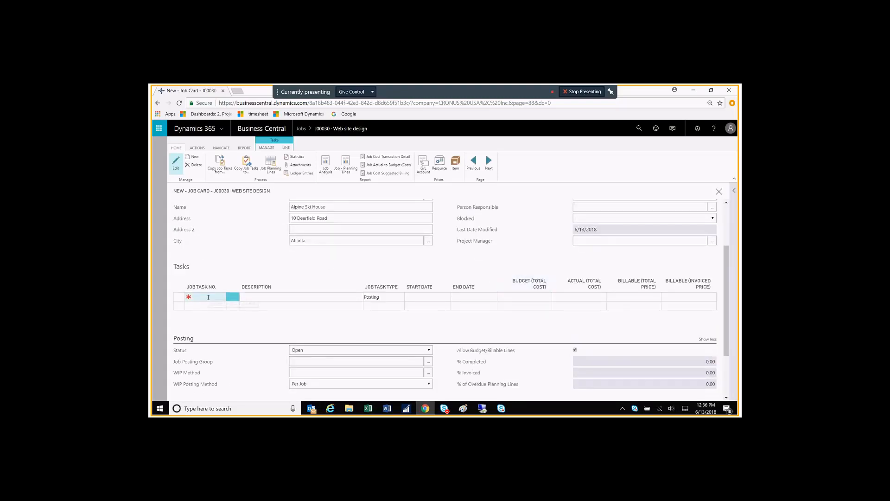
{"action": "left_click", "coordinate": [208, 297]}
{"action": "type", "text": "1000"}
{"action": "left_click", "coordinate": [255, 296]}
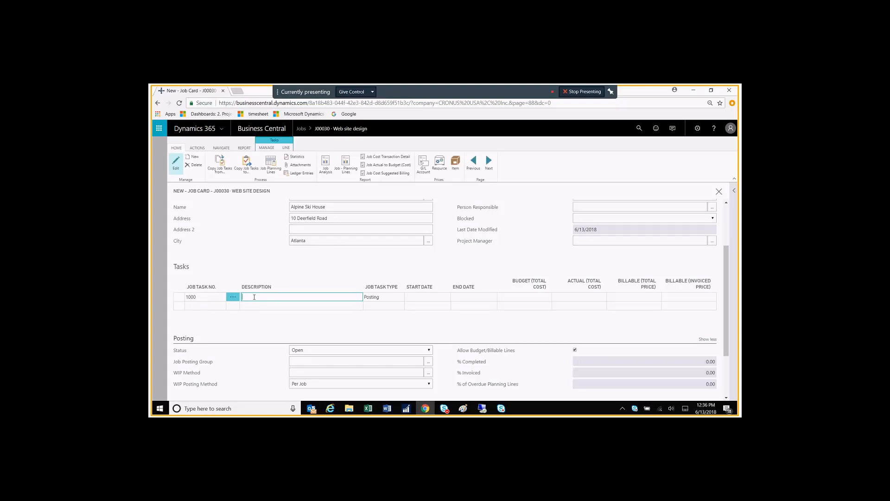
{"action": "type", "text": "Phase 1 Planning"}
{"action": "left_click", "coordinate": [384, 297]}
{"action": "left_click", "coordinate": [382, 320]}
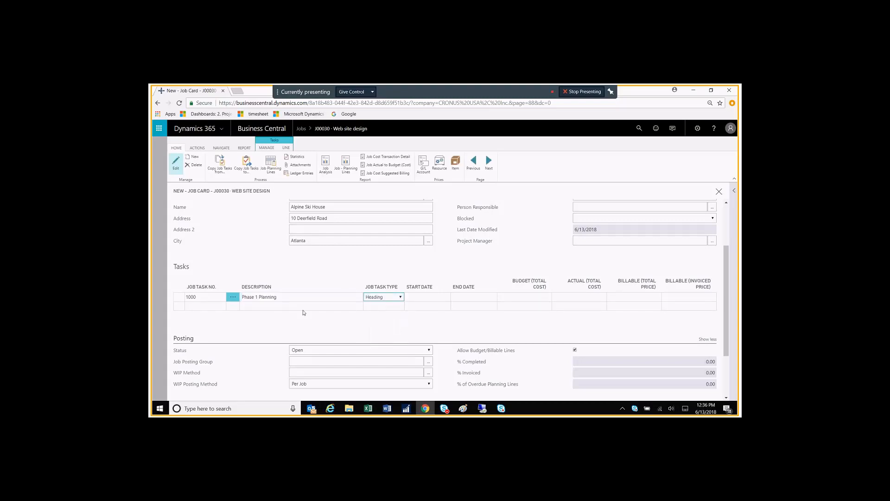
Step: Add job task 1001 with the description "Web Site Planning", keeping the Posting task type
{"action": "left_click", "coordinate": [215, 305]}
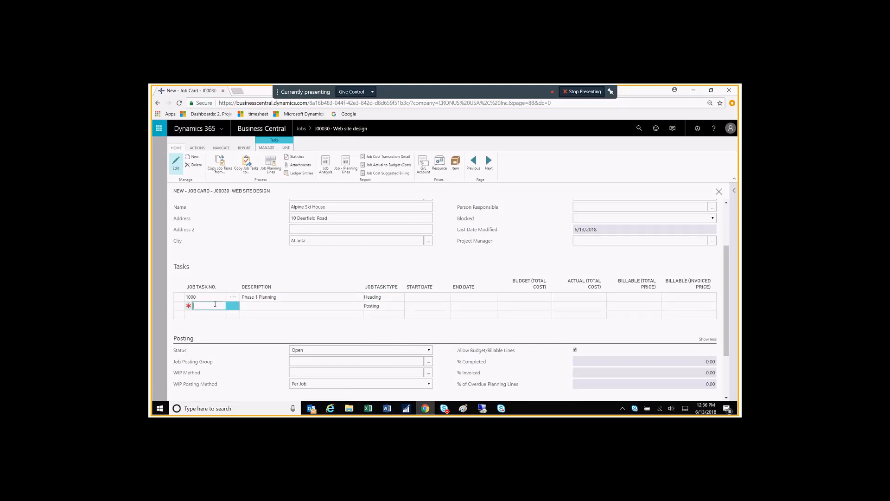
{"action": "type", "text": "1001"}
{"action": "left_click", "coordinate": [262, 307]}
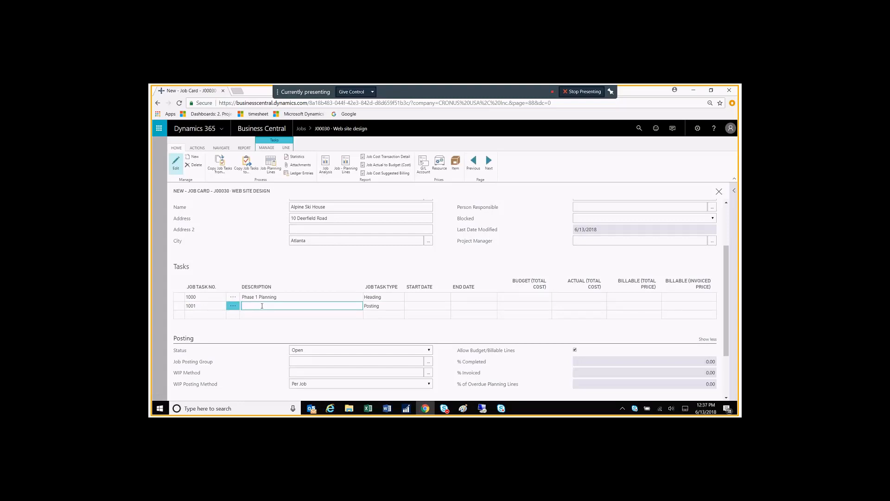
{"action": "type", "text": "Web Site Planning"}
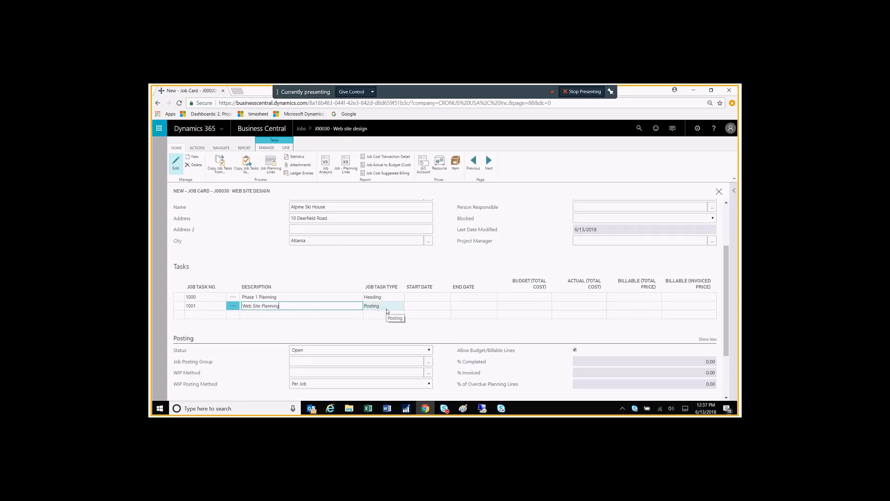
Step: Add job task 2000 with the description "Phase 2 Design and Planning" and set its task type to Heading
{"action": "left_click", "coordinate": [216, 317]}
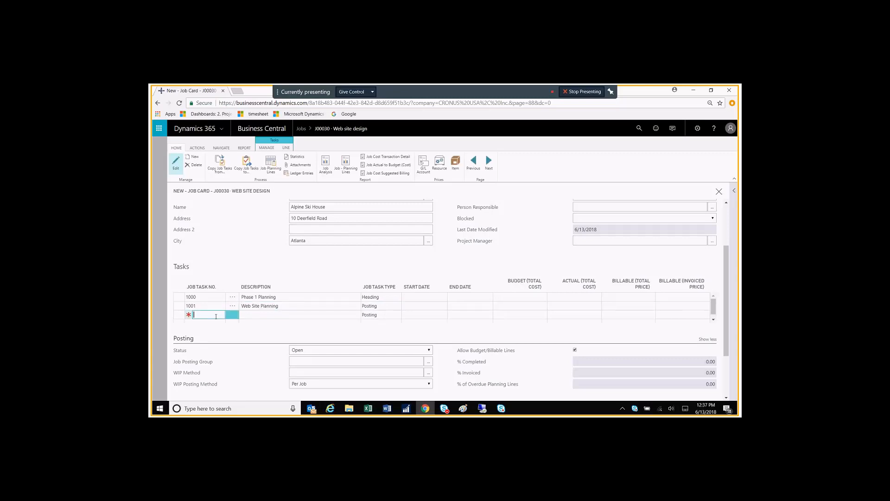
{"action": "type", "text": "2000"}
{"action": "key", "text": "Tab"}
{"action": "type", "text": "Ph"}
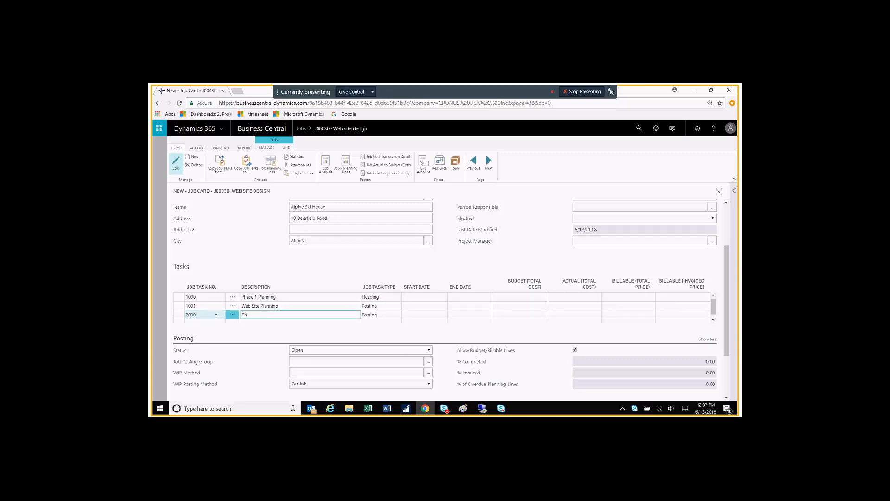
{"action": "type", "text": "ase 2 Design and Planning"}
{"action": "left_click", "coordinate": [380, 316]}
{"action": "left_click", "coordinate": [381, 338]}
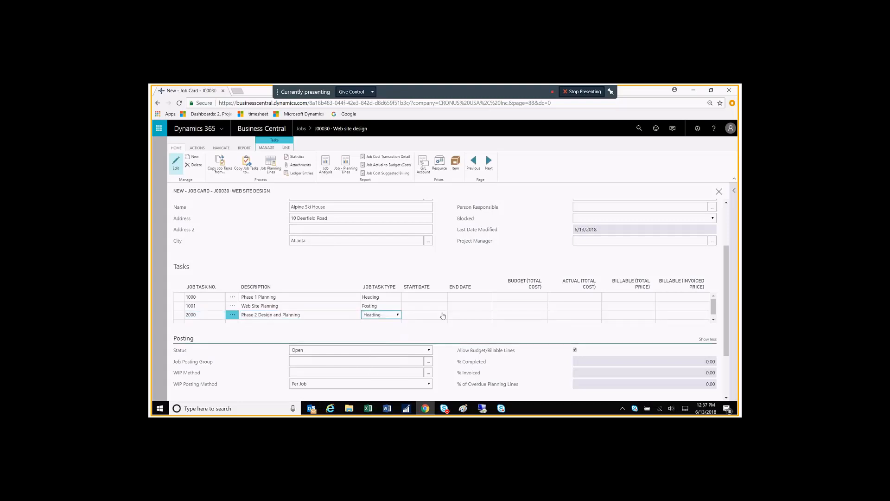
Step: Add a posting task numbered 001 with the description "Web Site Design" below the Phase 2 heading
{"action": "left_click", "coordinate": [713, 319]}
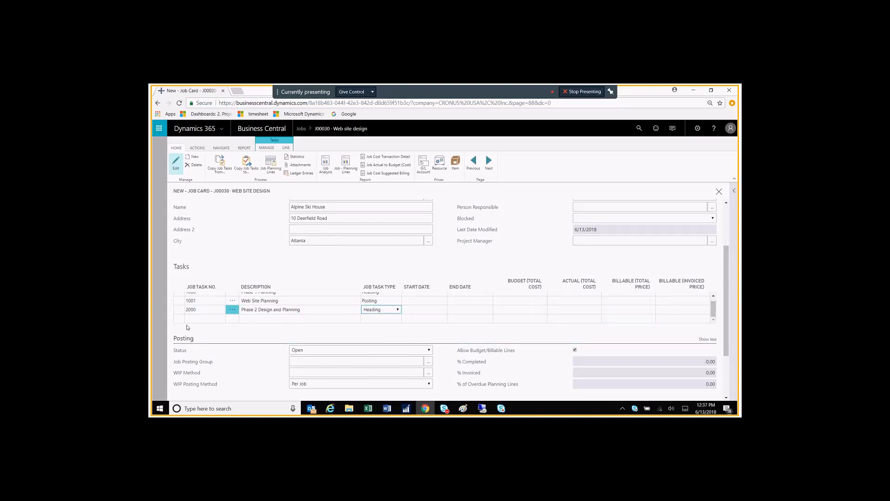
{"action": "left_click", "coordinate": [188, 320]}
{"action": "type", "text": "001"}
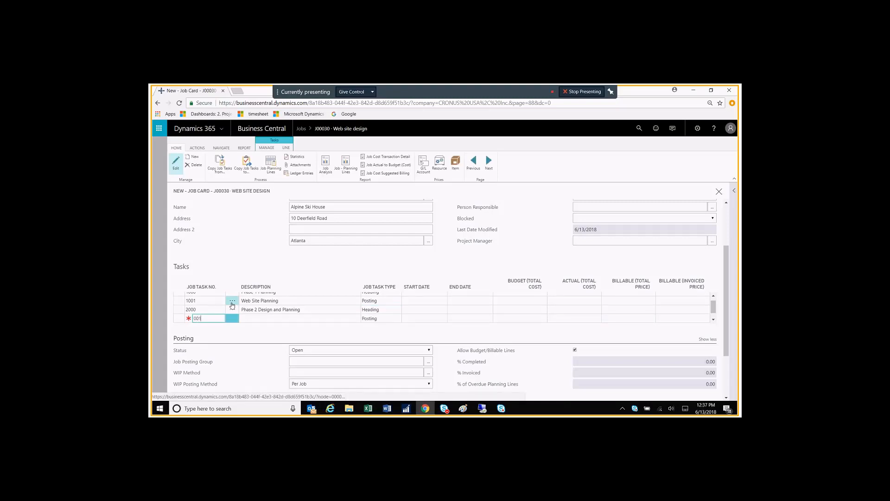
{"action": "key", "text": "Tab"}
{"action": "type", "text": "Web S"}
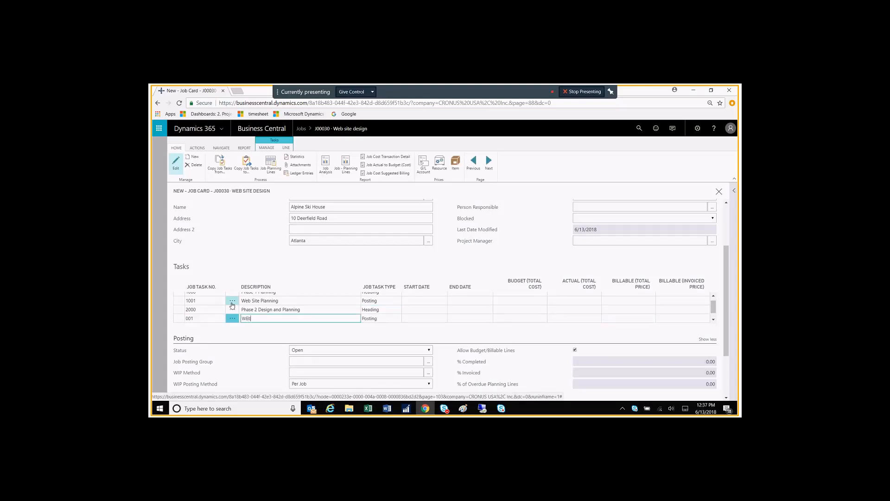
{"action": "type", "text": "ite Design"}
Step: Change the Web Site Design task's number to 2001 and accept renaming the record
{"action": "left_click", "coordinate": [196, 318]}
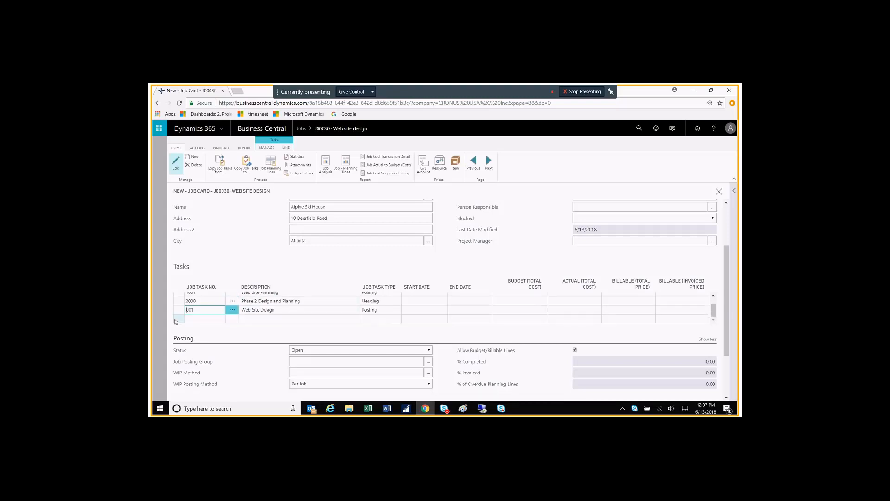
{"action": "key", "text": "Home"}
{"action": "type", "text": "2"}
{"action": "left_click", "coordinate": [198, 319]}
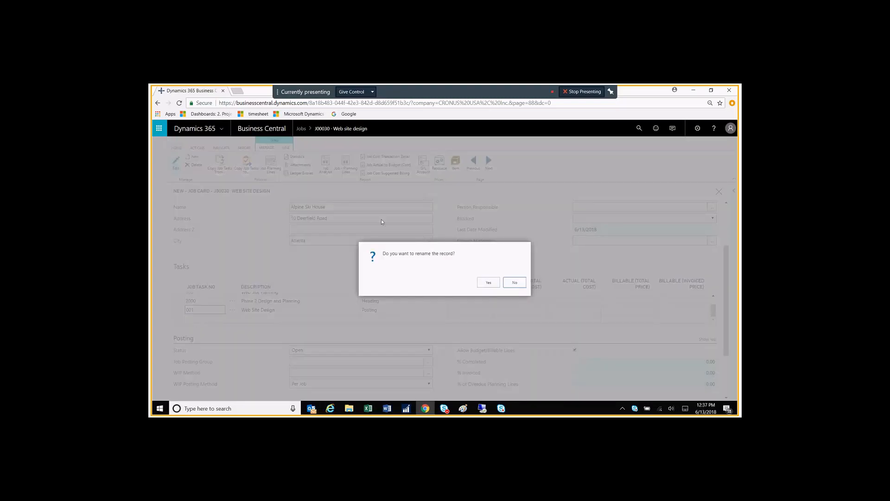
{"action": "left_click", "coordinate": [482, 286]}
{"action": "left_click", "coordinate": [489, 283]}
Step: Add job task 2002 with the description "Web Site Testing", keeping the Posting task type
{"action": "type", "text": "2002"}
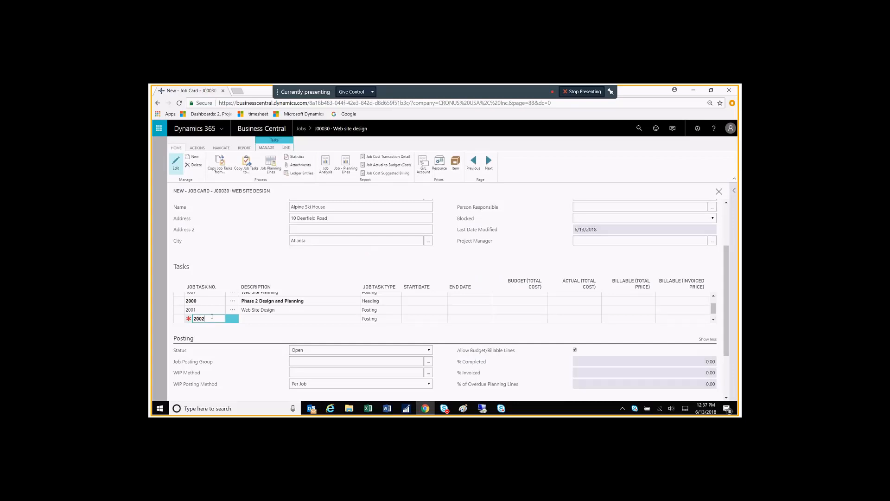
{"action": "left_click", "coordinate": [251, 317]}
{"action": "type", "text": "We"}
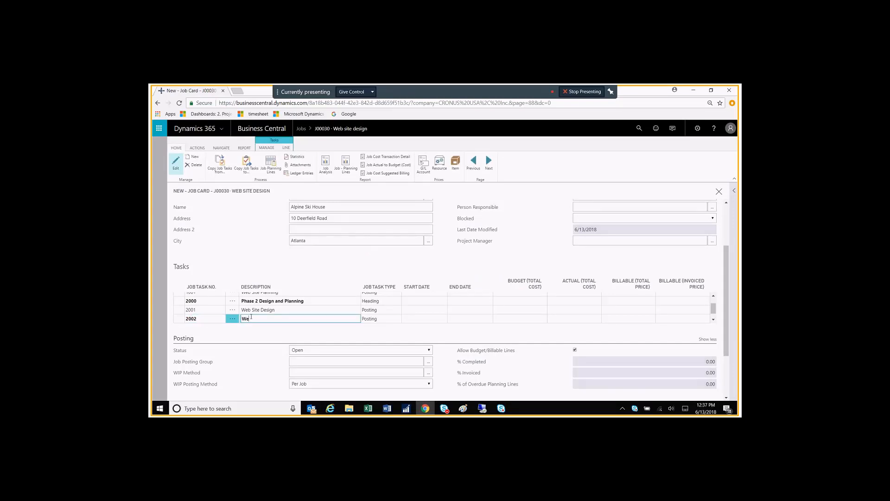
{"action": "type", "text": "b Site Testing"}
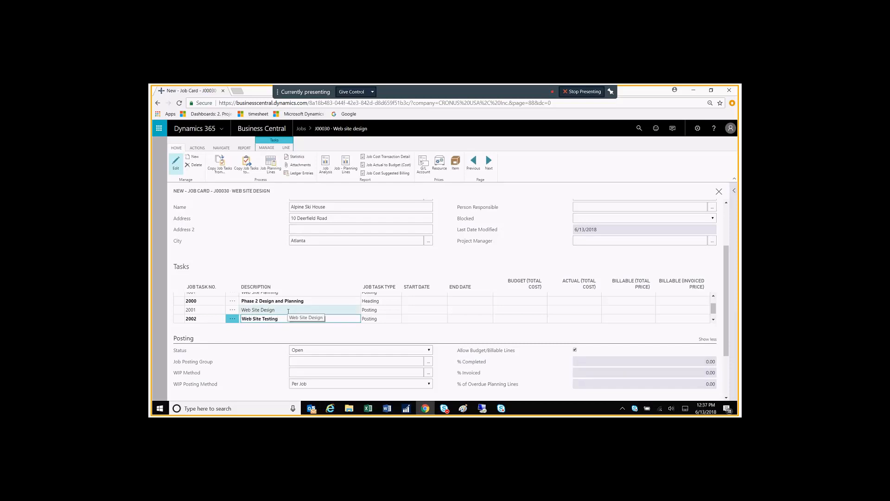
Step: Change the description of heading task 2000 to "Phase 2 Design and Testing"
{"action": "left_click", "coordinate": [291, 301]}
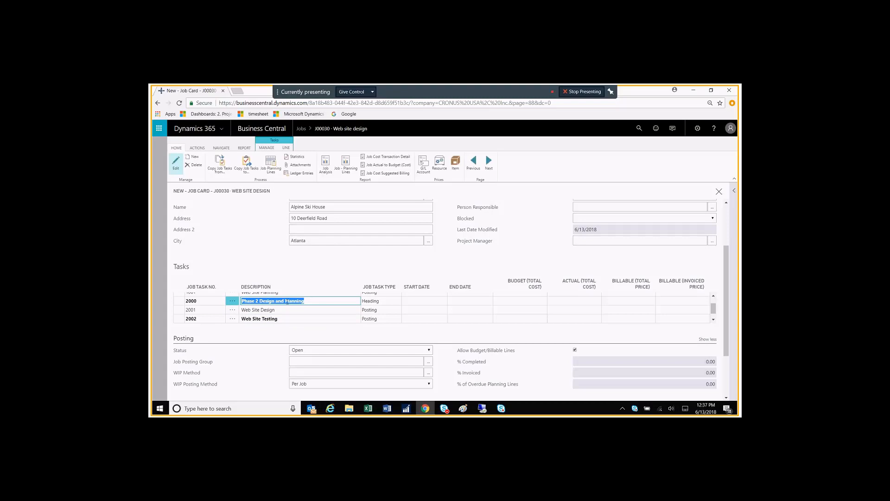
{"action": "left_click", "coordinate": [285, 301]}
{"action": "type", "text": "Testing"}
{"action": "key", "text": "ctrl+Delete"}
{"action": "left_click", "coordinate": [478, 304]}
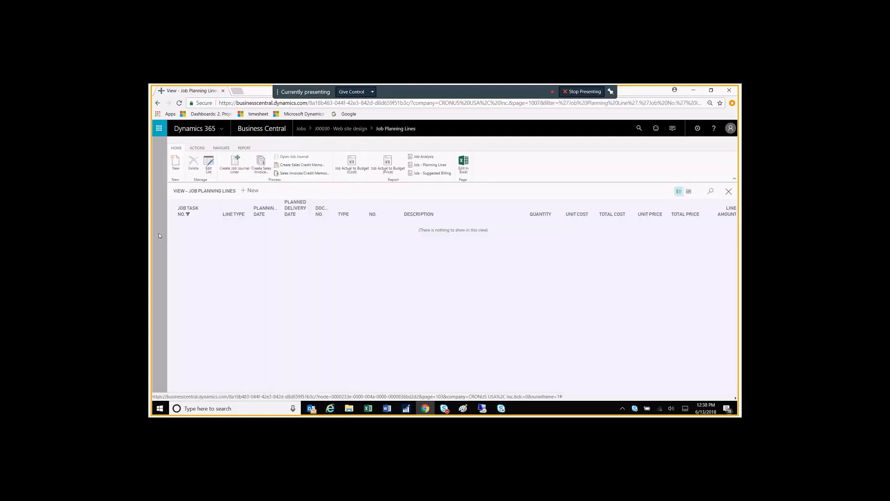
Step: Leave the job planning lines and return to the start of the job card's task list
{"action": "left_click", "coordinate": [159, 236]}
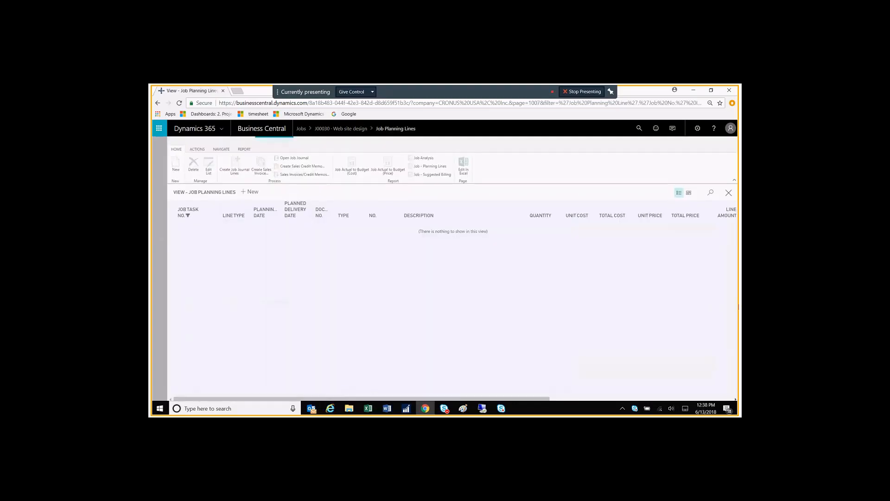
{"action": "left_click_drag", "start_coordinate": [714, 310], "coordinate": [714, 306]}
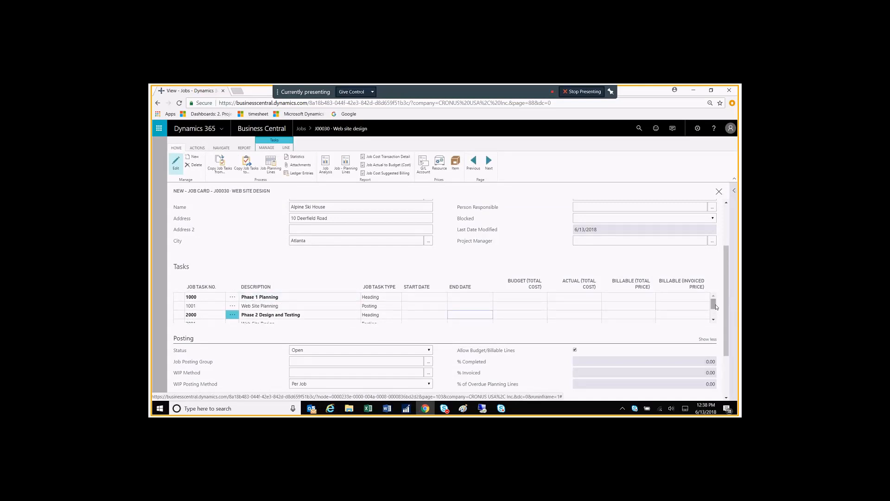
Step: Select the Web Site Planning task on the job card and open the job's planning lines
{"action": "mouse_move", "coordinate": [715, 305]}
{"action": "left_mouse_down"}
{"action": "mouse_move", "coordinate": [714, 314]}
{"action": "mouse_move", "coordinate": [714, 301]}
{"action": "left_mouse_up"}
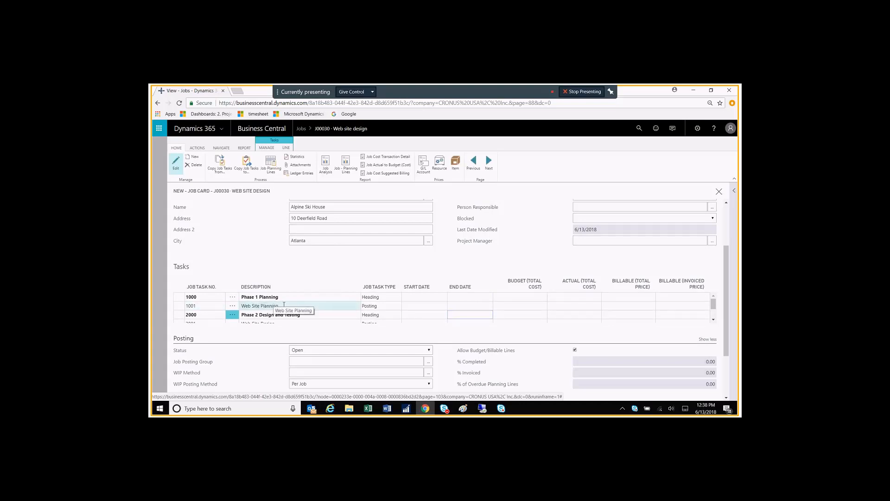
{"action": "left_click", "coordinate": [283, 304]}
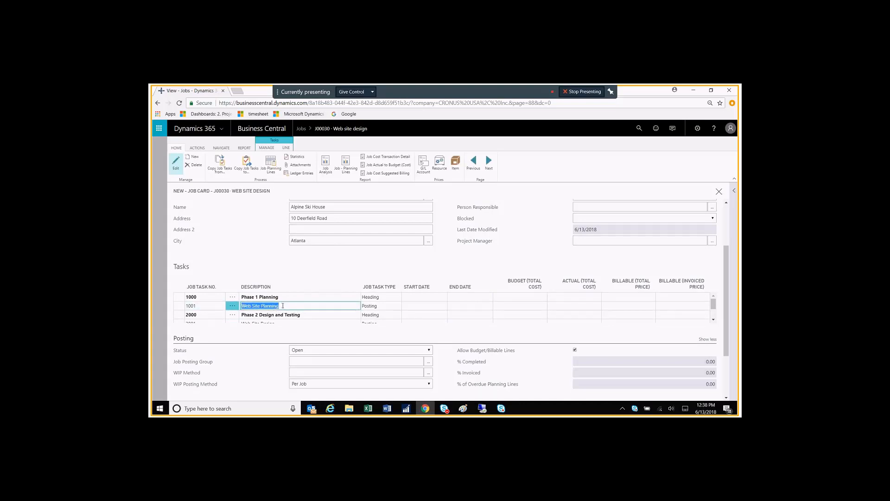
{"action": "left_click", "coordinate": [290, 150]}
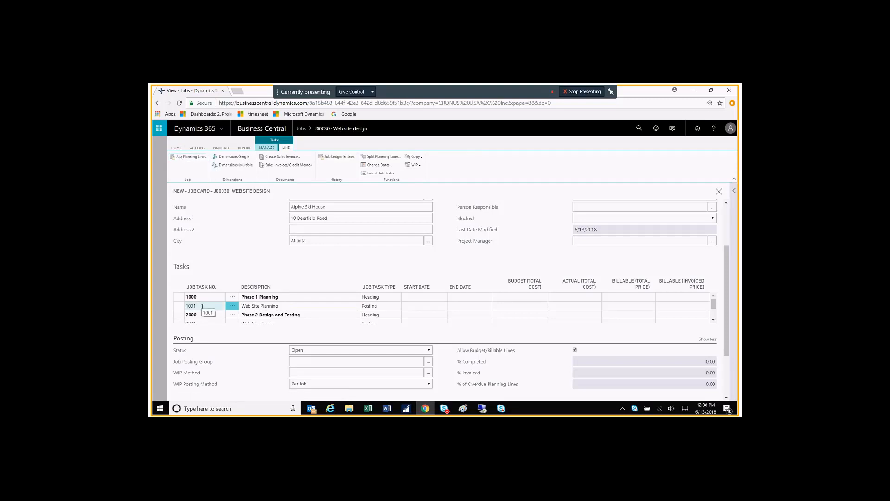
{"action": "left_click", "coordinate": [226, 147]}
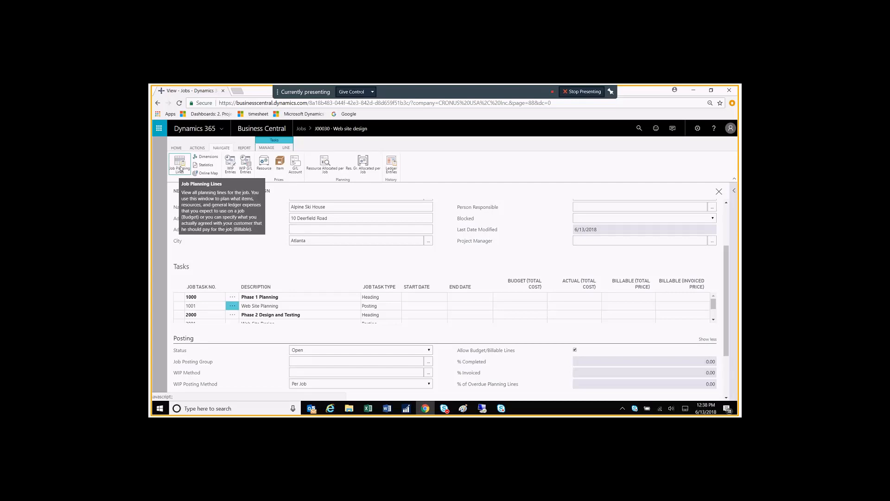
{"action": "left_click", "coordinate": [180, 168]}
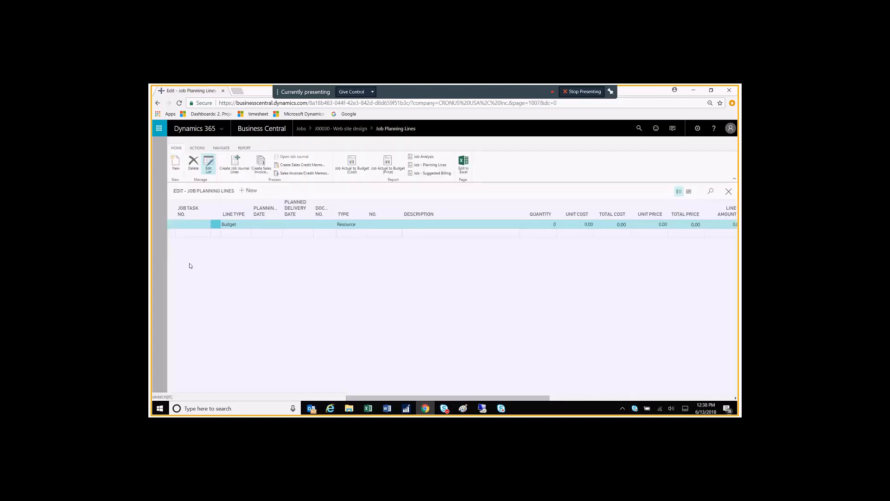
Step: Start a planning line for job task 1001 with the line type Both Budget and Billable
{"action": "left_click", "coordinate": [195, 224]}
{"action": "type", "text": "1001"}
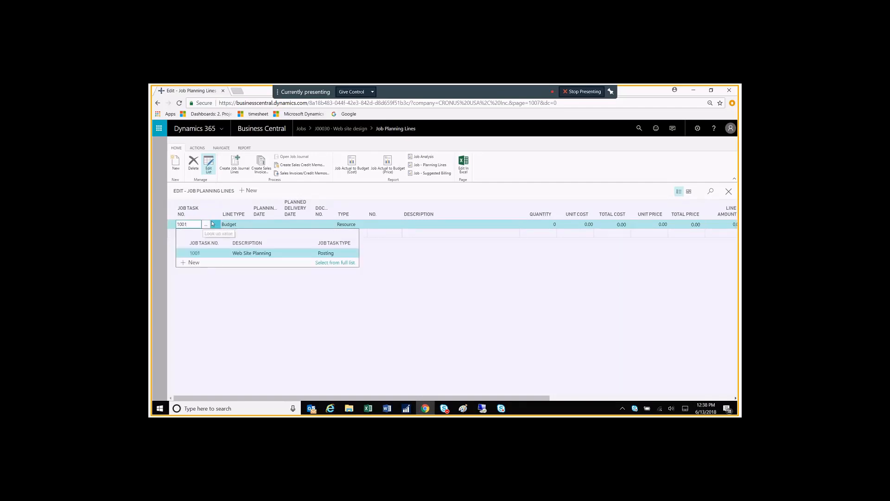
{"action": "left_click", "coordinate": [240, 222]}
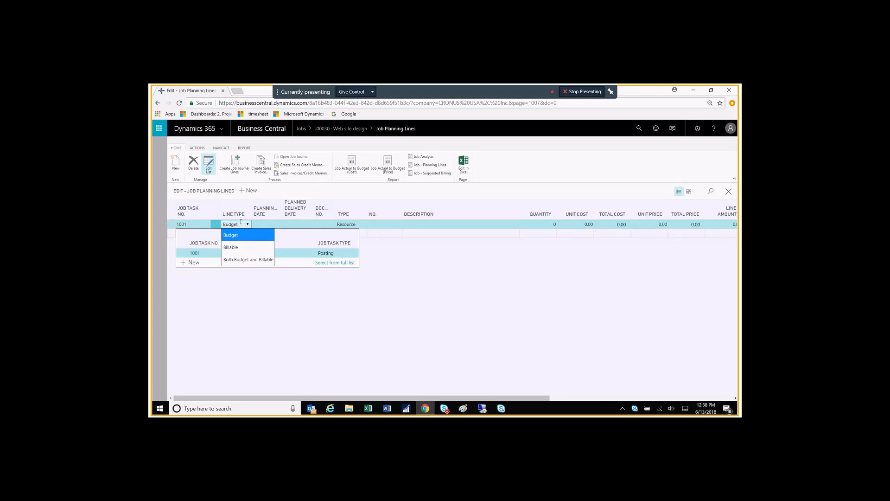
{"action": "left_click", "coordinate": [255, 259]}
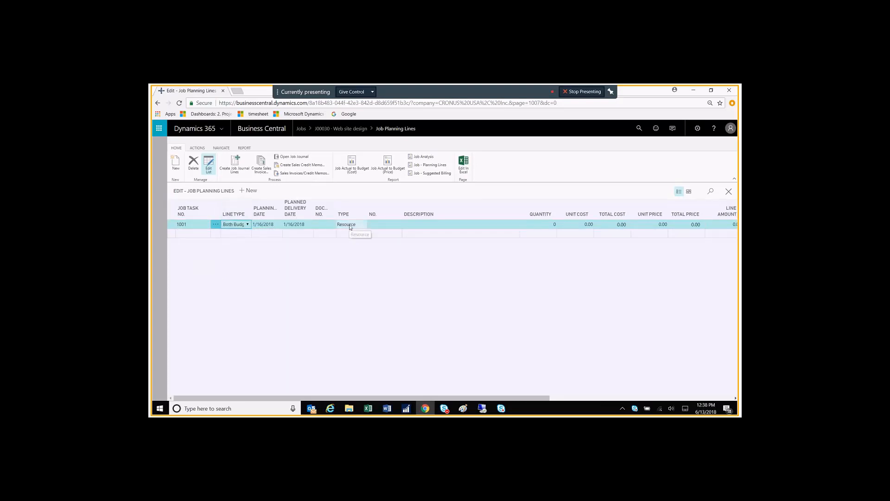
Step: Review the card of the first resource in the full resource list and assign that resource to the task 1001 planning line
{"action": "left_click", "coordinate": [397, 225]}
{"action": "left_click", "coordinate": [397, 225]}
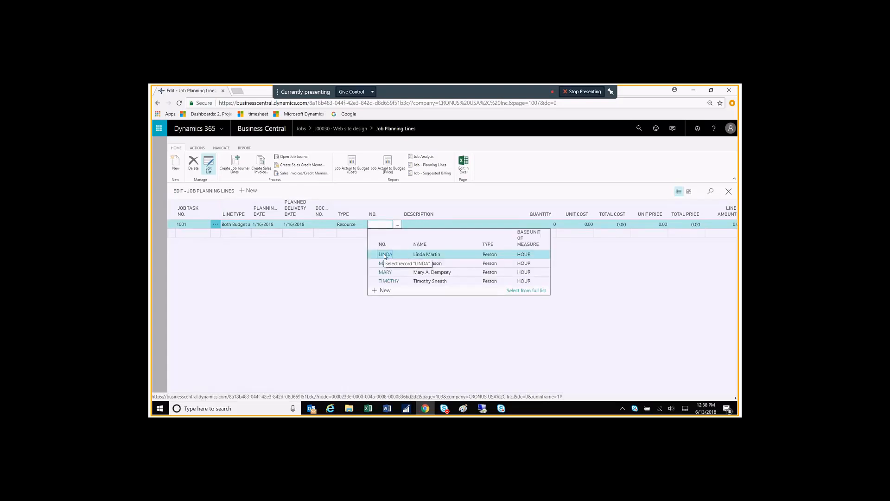
{"action": "left_click", "coordinate": [527, 291]}
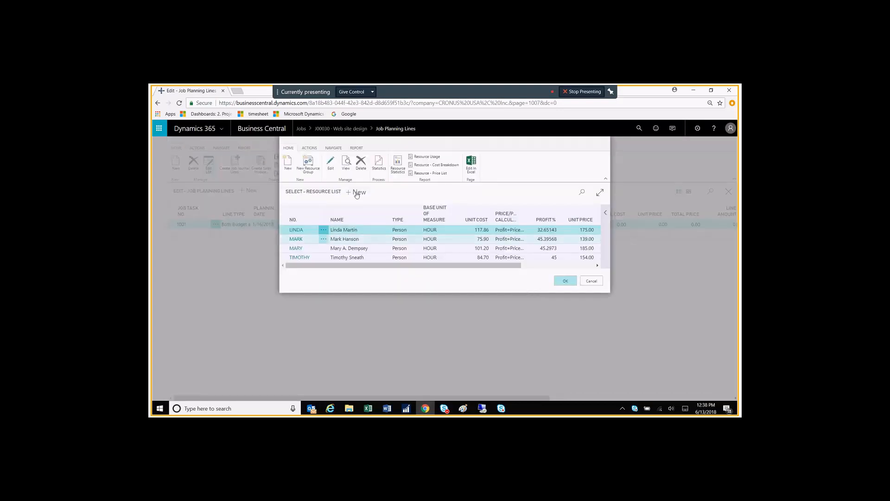
{"action": "left_click", "coordinate": [329, 164]}
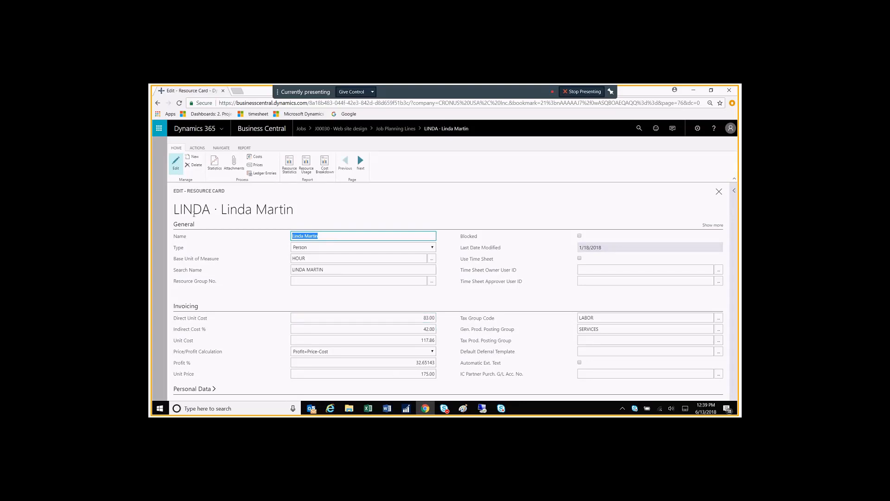
{"action": "left_click", "coordinate": [157, 232]}
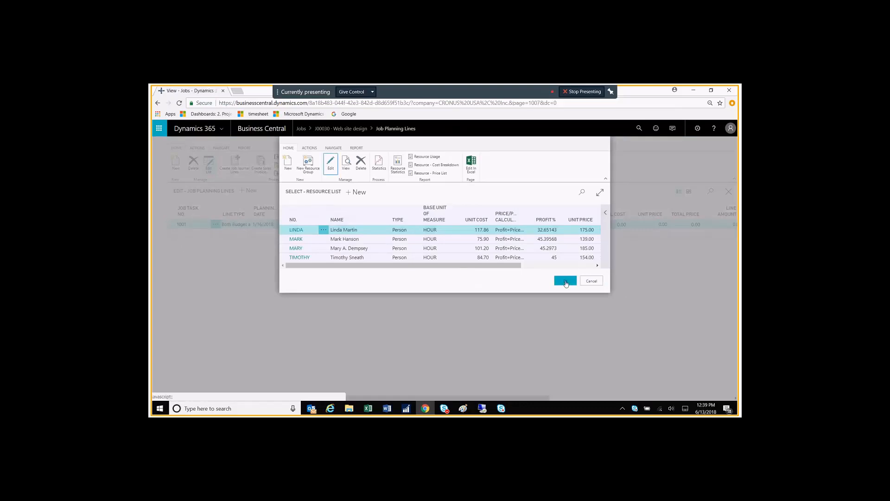
{"action": "left_click", "coordinate": [566, 282]}
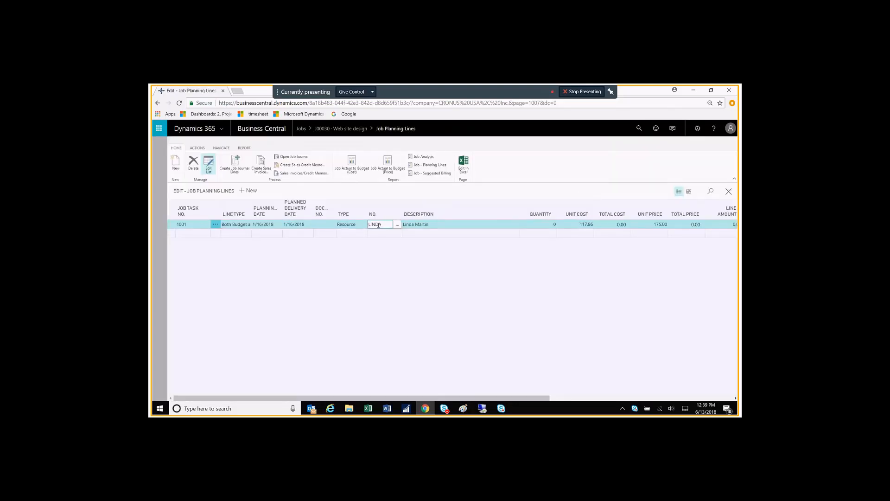
Step: Set the resource planning line's quantity to 16 and return to the job card
{"action": "left_click", "coordinate": [548, 224]}
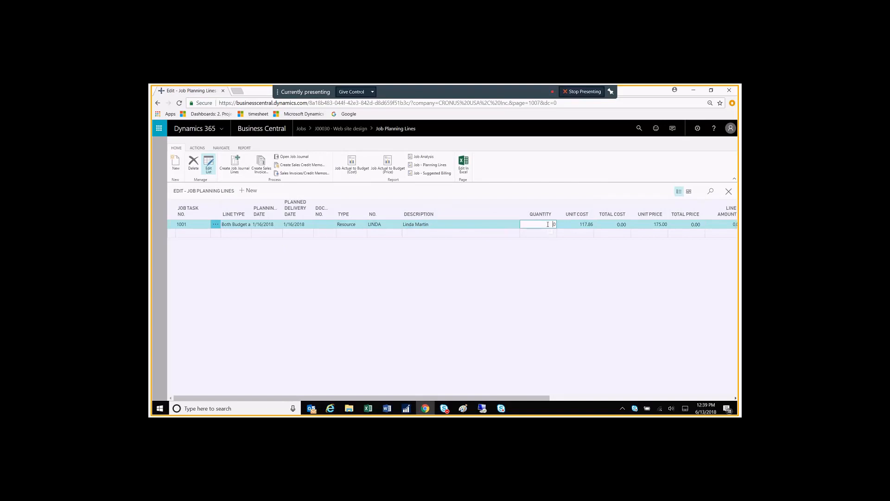
{"action": "type", "text": "16"}
{"action": "key", "text": "Tab"}
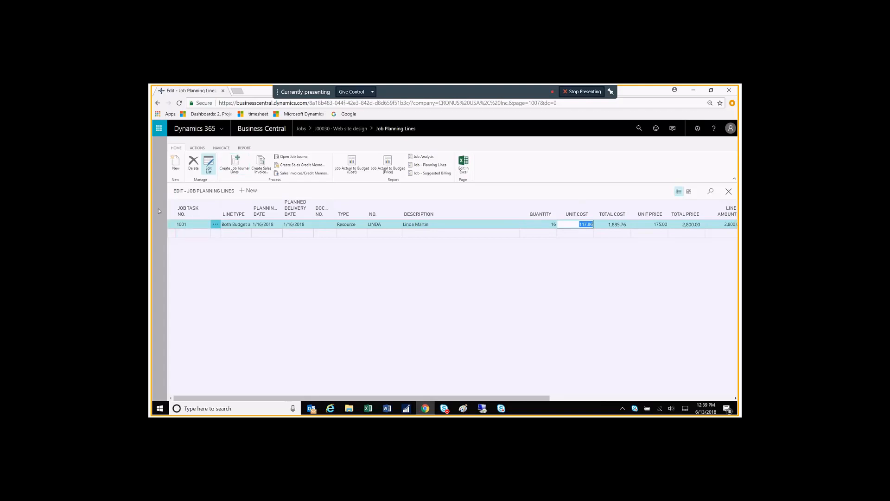
{"action": "key", "text": "Escape"}
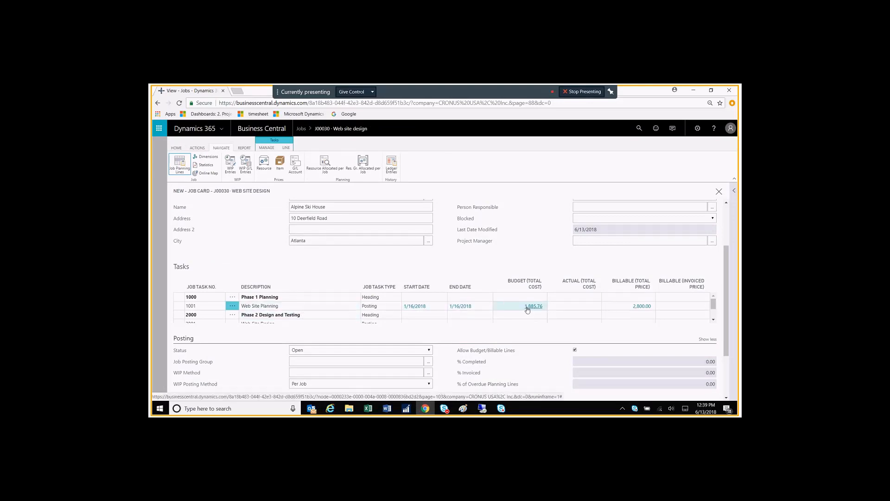
Step: Open the planning lines for task 1001 and examine the quantity columns for transfer to journal and invoice
{"action": "left_click", "coordinate": [215, 307]}
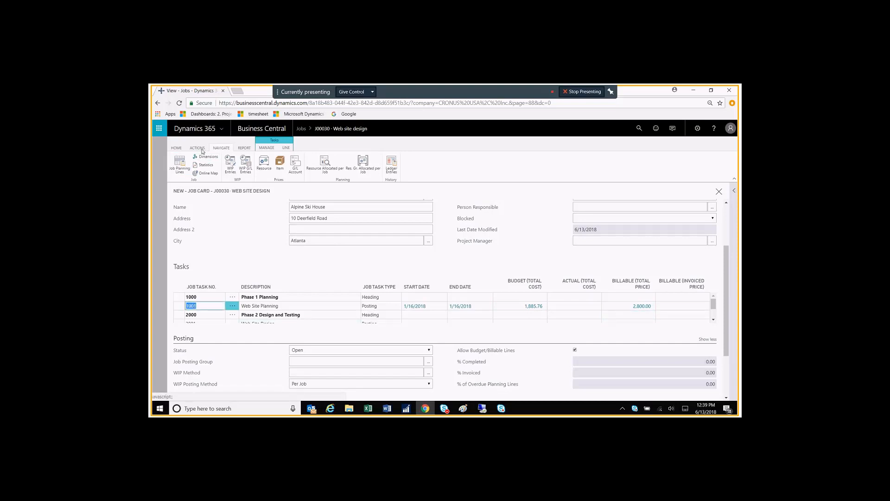
{"action": "left_click", "coordinate": [179, 165]}
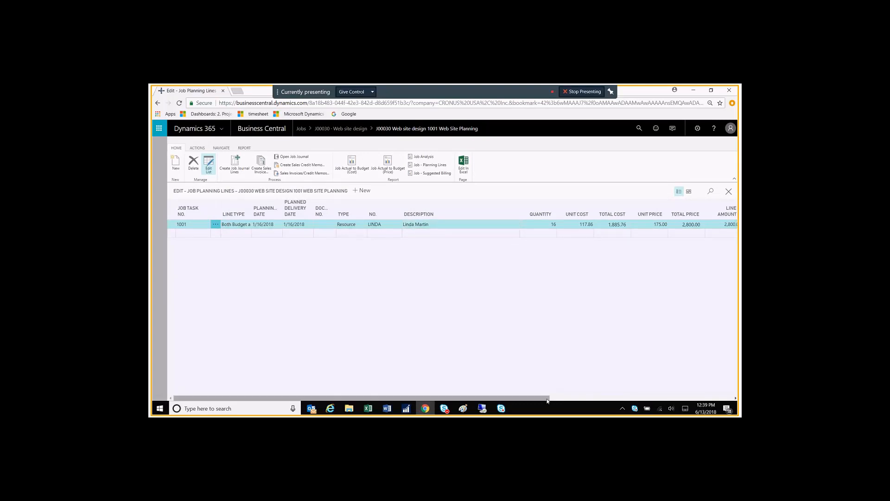
{"action": "left_click_drag", "start_coordinate": [548, 401], "coordinate": [730, 401]}
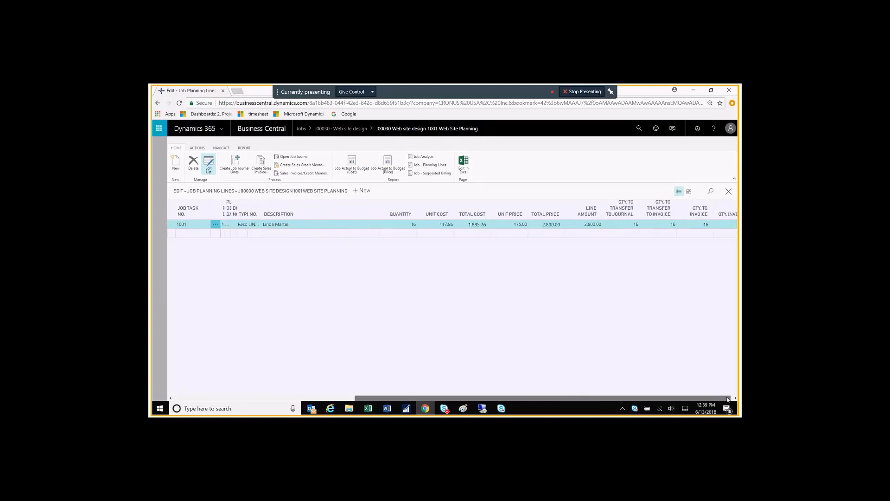
{"action": "mouse_move", "coordinate": [583, 212]}
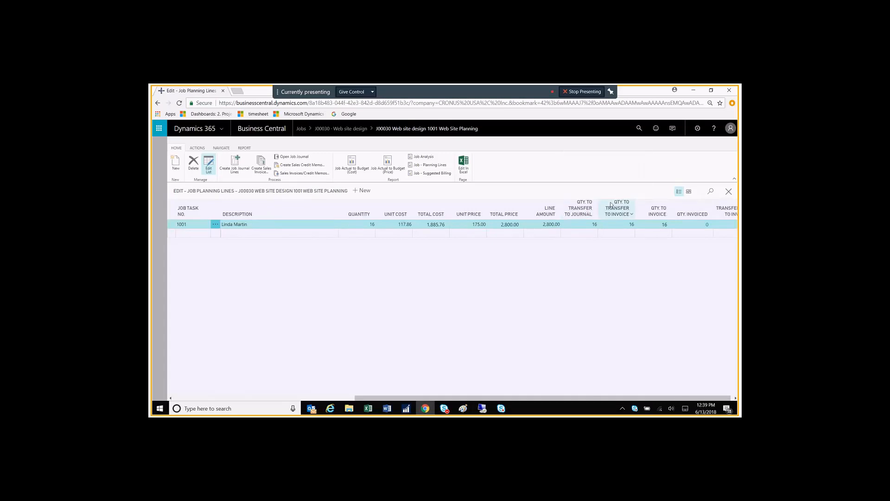
{"action": "mouse_move", "coordinate": [613, 210]}
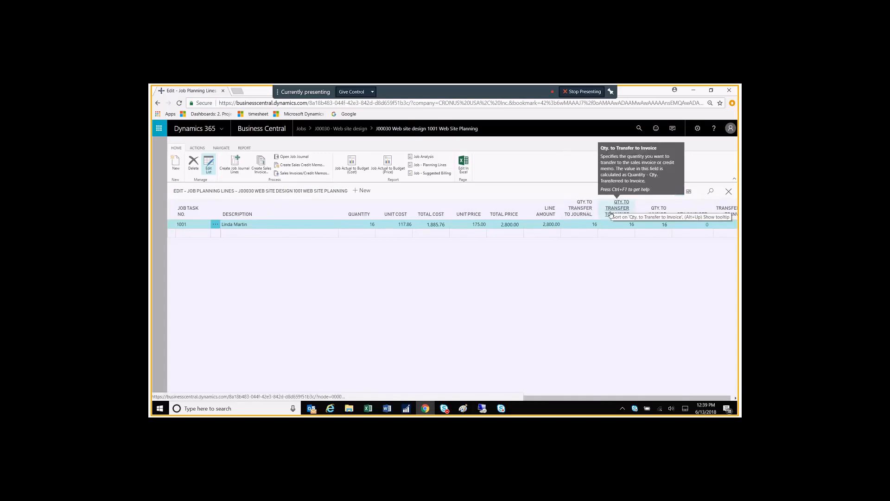
Step: Start personalizing the Job Planning Lines page and view the fields available to add
{"action": "left_click", "coordinate": [699, 130]}
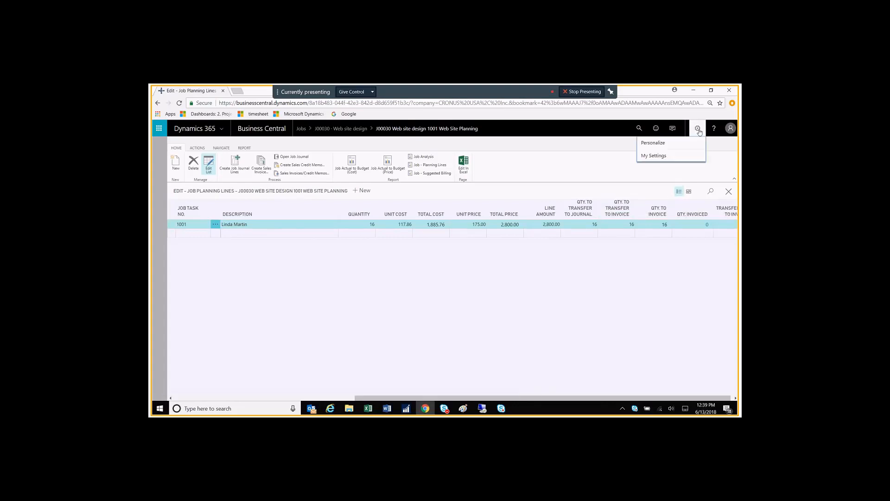
{"action": "left_click", "coordinate": [671, 143]}
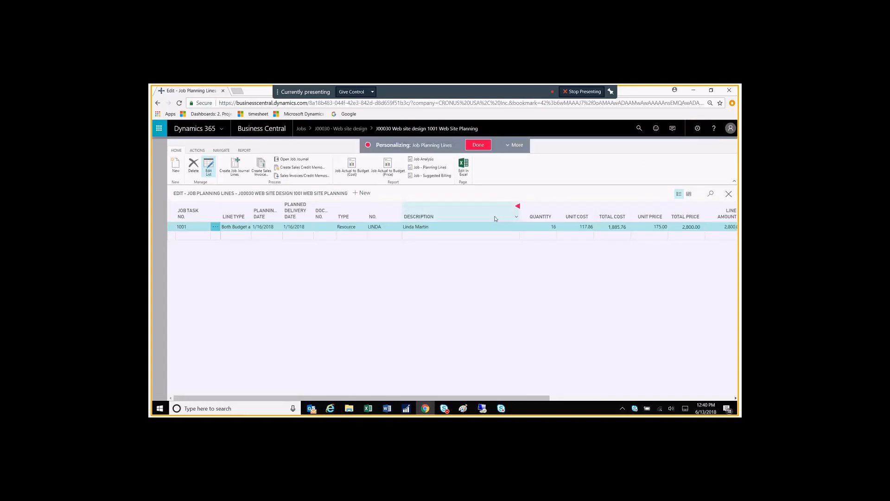
{"action": "left_click", "coordinate": [495, 219]}
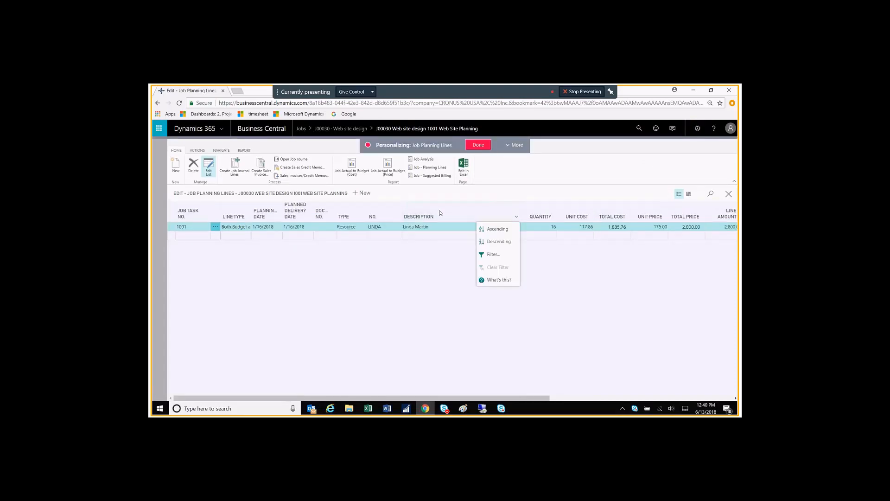
{"action": "left_click", "coordinate": [516, 145]}
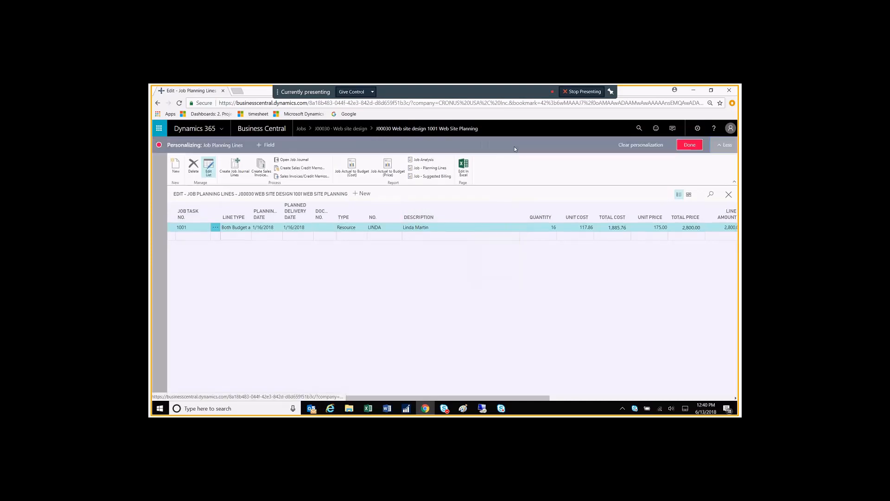
{"action": "left_click", "coordinate": [269, 145]}
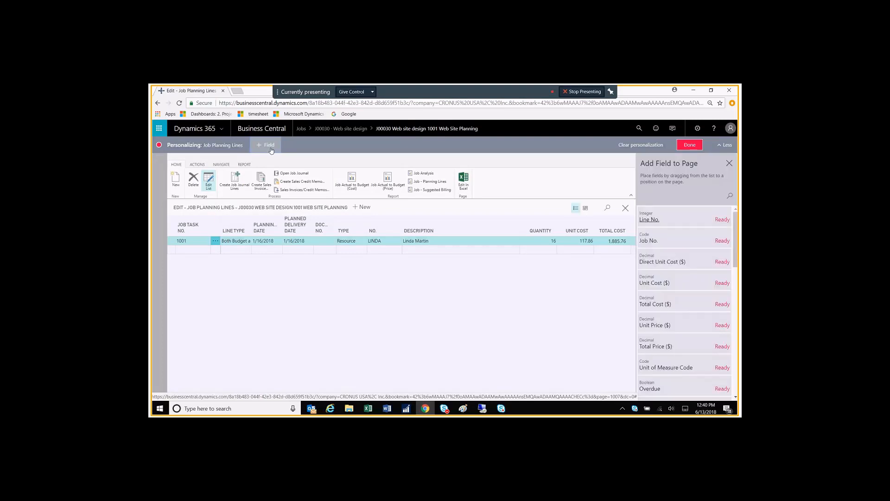
{"action": "mouse_move", "coordinate": [736, 229]}
{"action": "left_mouse_down"}
{"action": "mouse_move", "coordinate": [736, 358]}
{"action": "mouse_move", "coordinate": [732, 223]}
{"action": "left_mouse_up"}
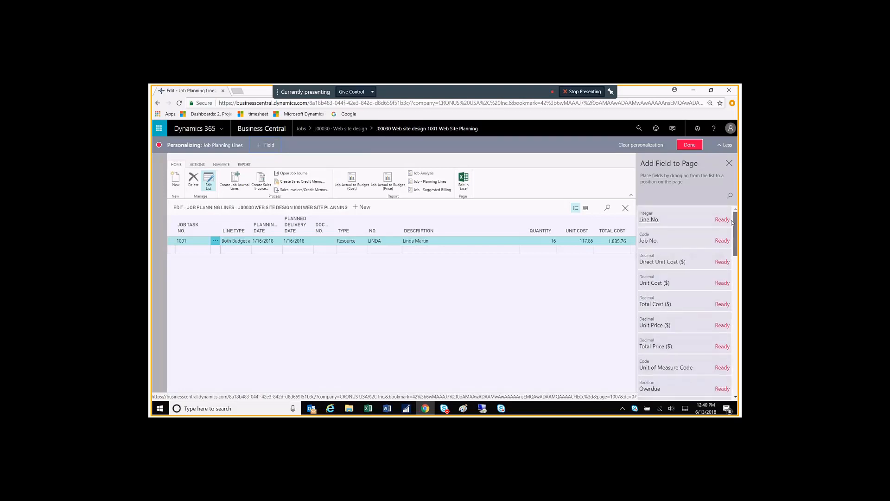
Step: Clear the personalization of the entire Job Planning Lines page and accept the confirmation
{"action": "left_click", "coordinate": [653, 146]}
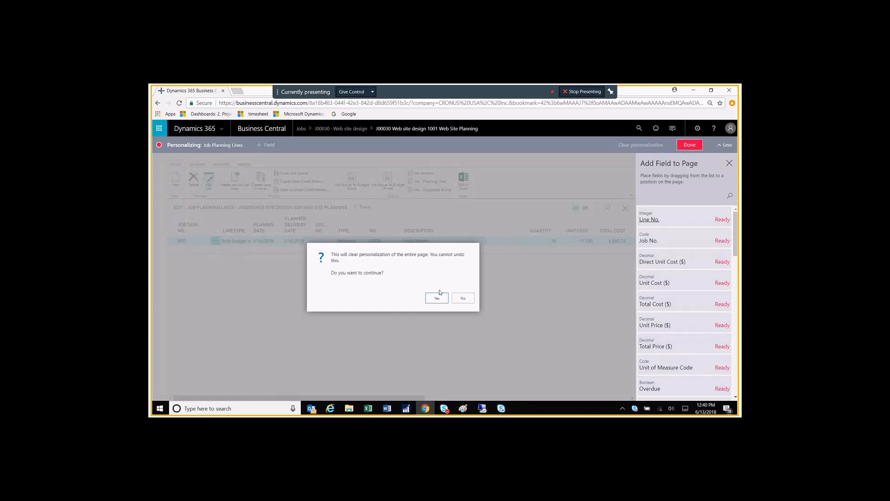
{"action": "key", "text": "Return"}
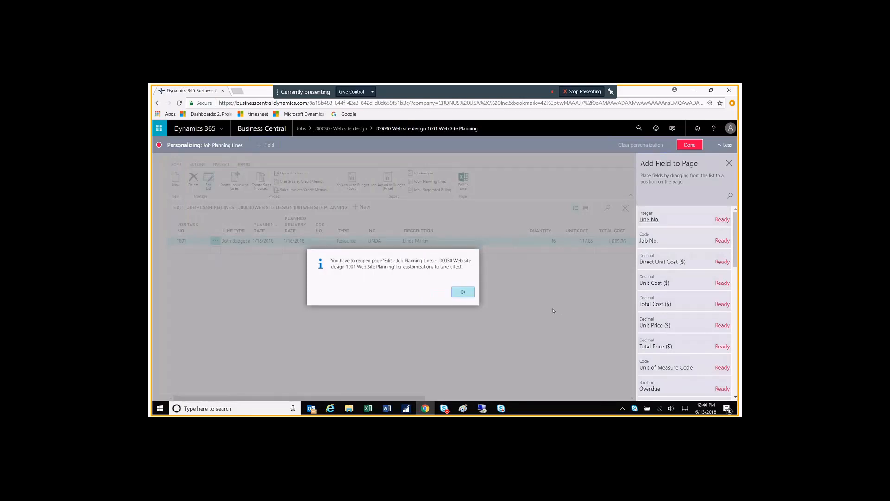
{"action": "key", "text": "Return"}
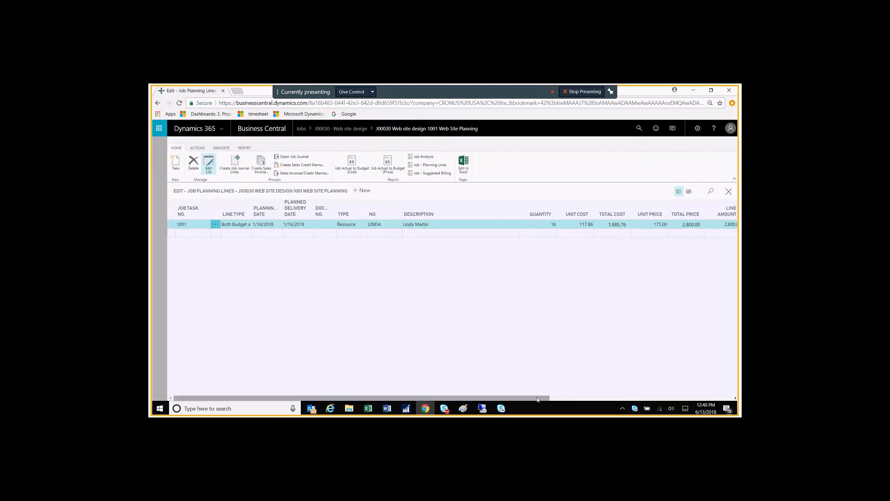
Step: Set the Qty. to Transfer to Journal of the task 1001 planning line to 4
{"action": "left_click_drag", "start_coordinate": [538, 399], "coordinate": [713, 397]}
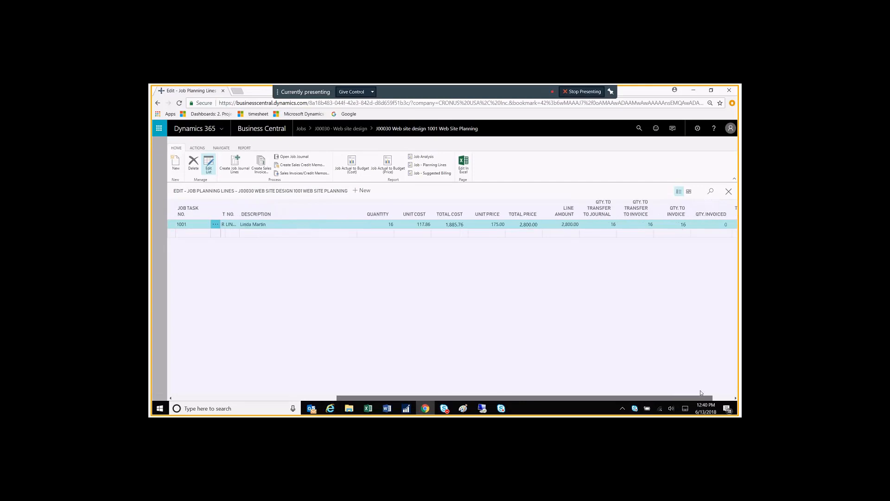
{"action": "left_click", "coordinate": [590, 225]}
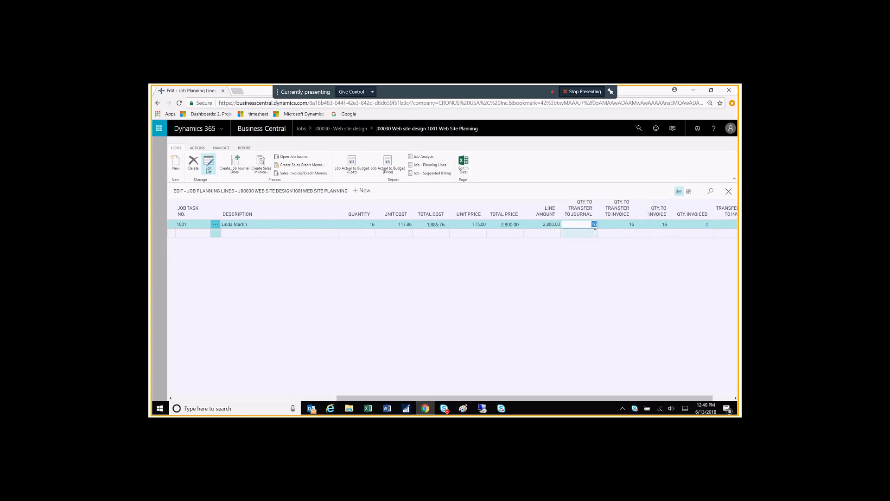
{"action": "type", "text": "4"}
Step: Create job journal lines from the planning line with posting date 1/16/2018, journal template JOB and batch DEFAULT
{"action": "left_click", "coordinate": [233, 172]}
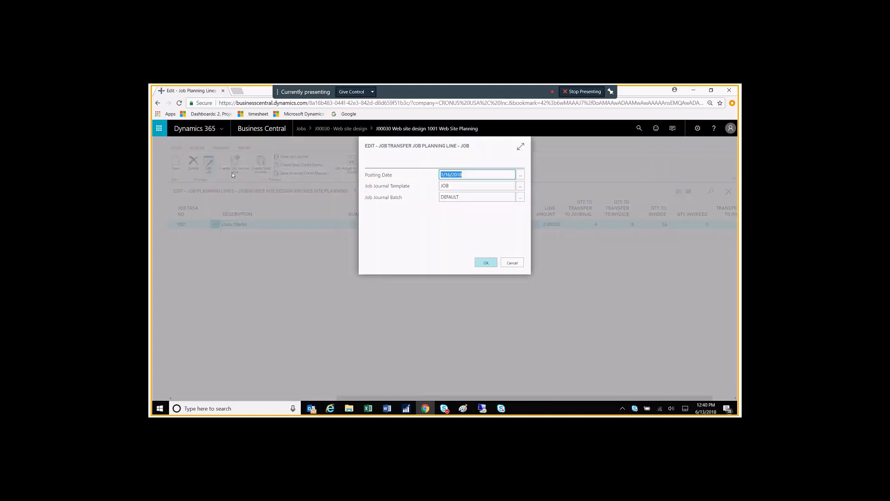
{"action": "left_click", "coordinate": [483, 263]}
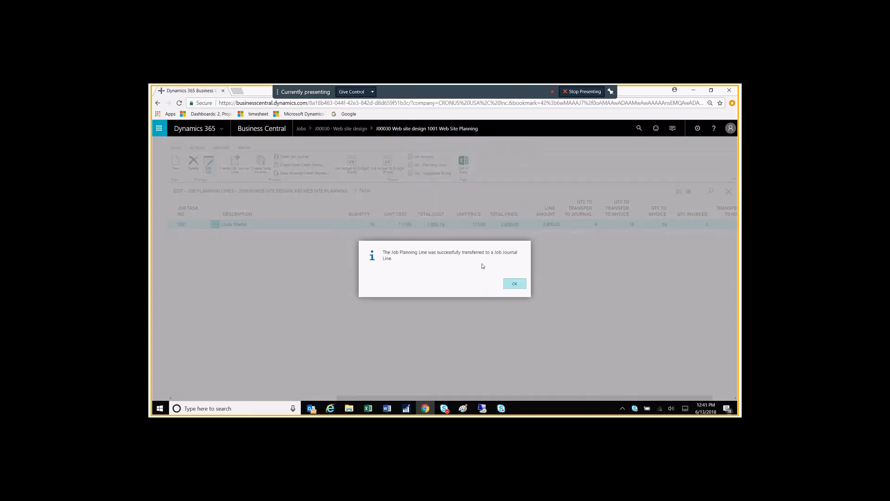
{"action": "left_click", "coordinate": [512, 284]}
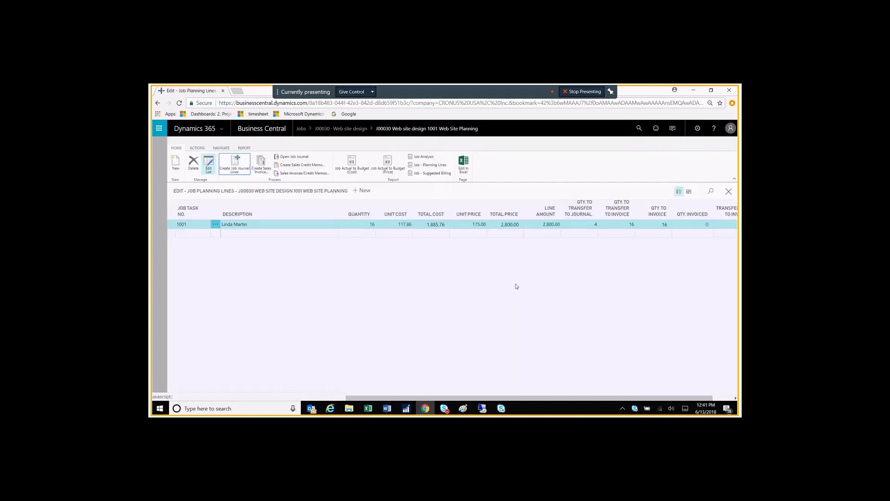
Step: Open the job journal from the planning lines, then post and print the DEFAULT batch line for task 1001
{"action": "left_click", "coordinate": [292, 157]}
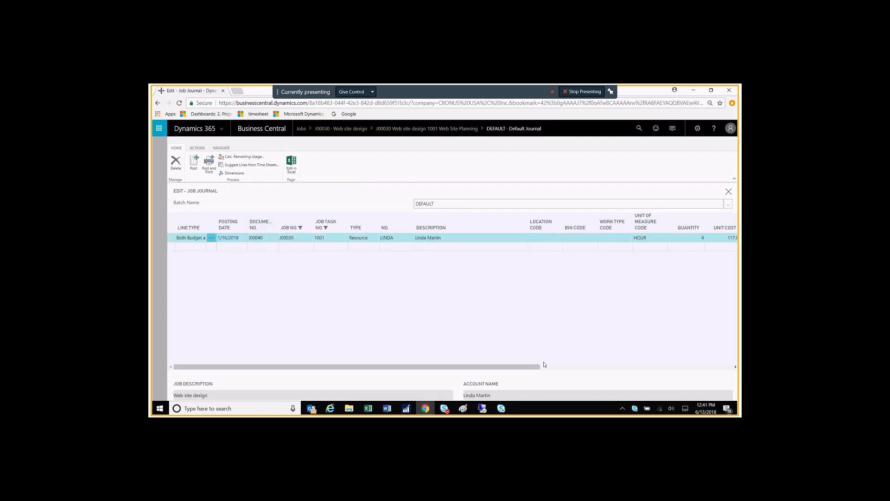
{"action": "left_click_drag", "start_coordinate": [538, 365], "coordinate": [723, 373]}
{"action": "left_click_drag", "start_coordinate": [608, 369], "coordinate": [472, 369]}
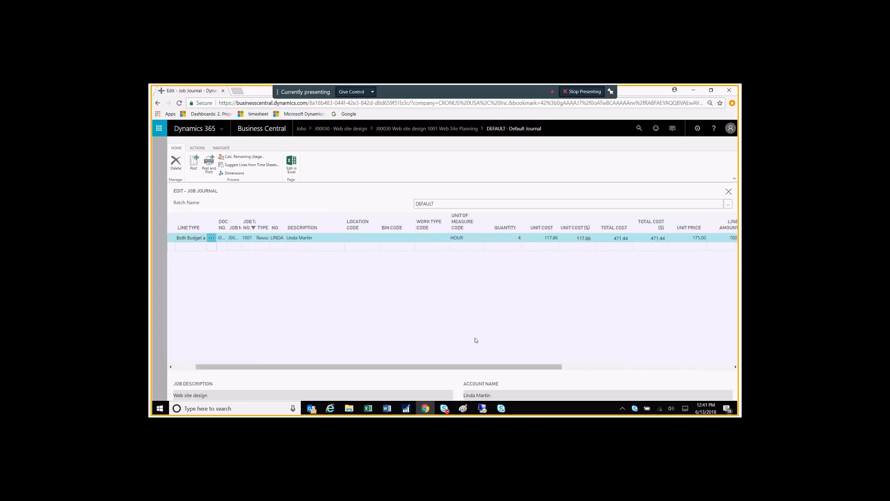
{"action": "left_click", "coordinate": [207, 168]}
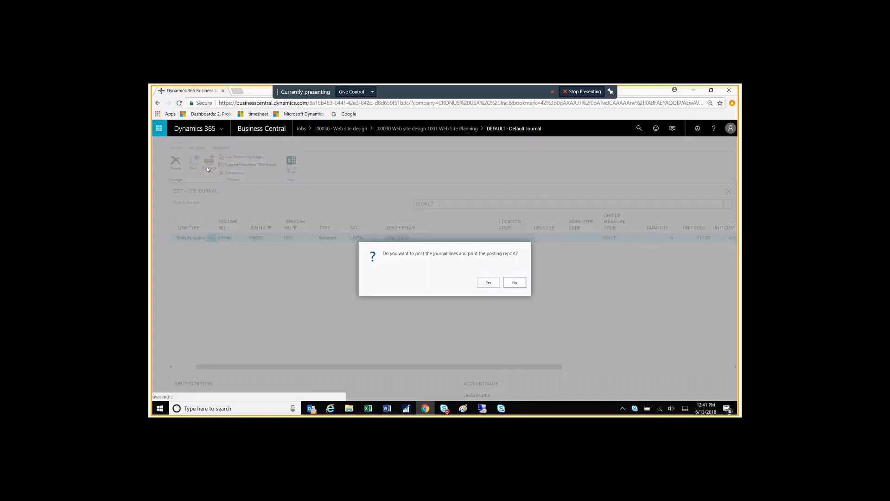
{"action": "left_click", "coordinate": [487, 284]}
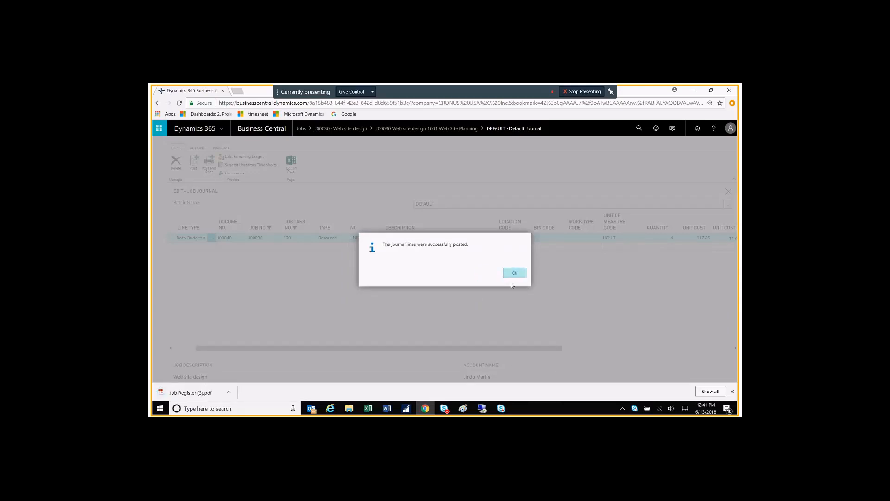
{"action": "left_click", "coordinate": [513, 275]}
Step: Open the downloaded Job Register PDF to examine the posted entry, then return to the job planning lines
{"action": "left_click", "coordinate": [186, 393]}
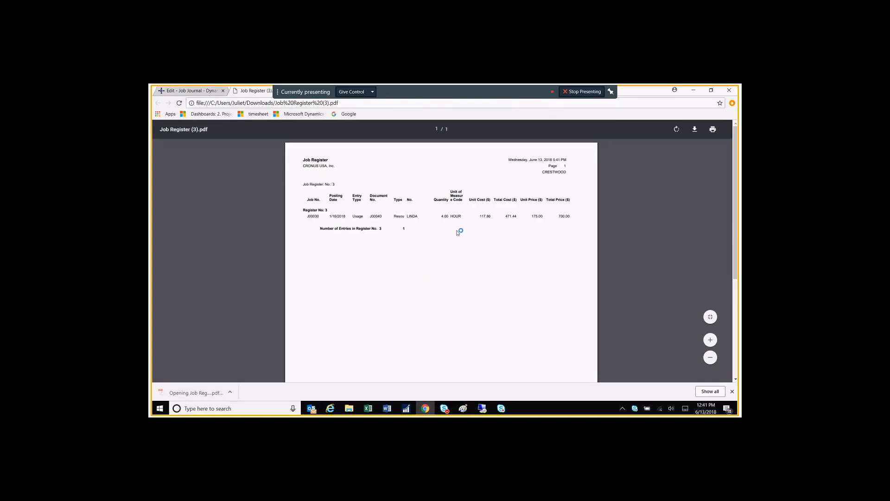
{"action": "scroll", "coordinate": [431, 190], "scroll_direction": "down", "scroll_amount": 1}
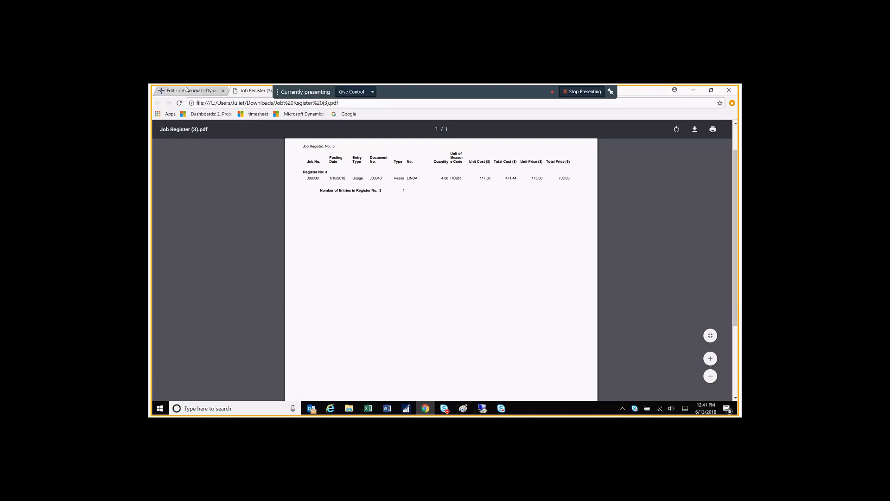
{"action": "left_click", "coordinate": [200, 92]}
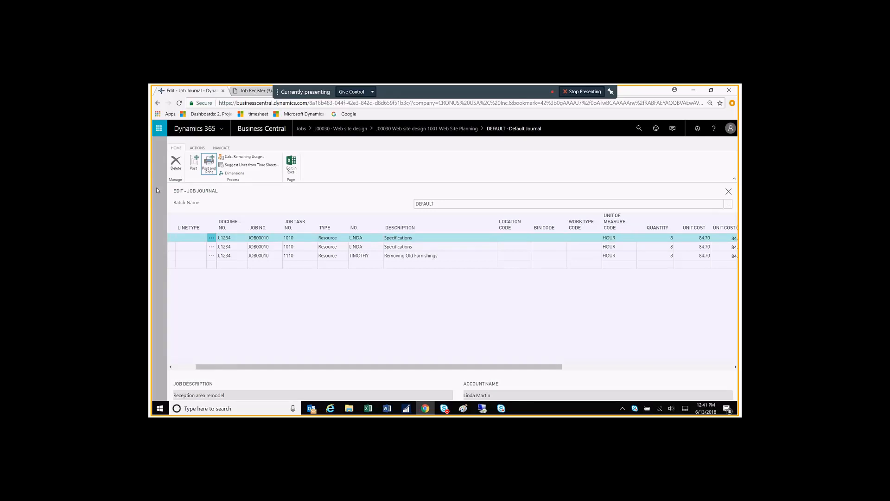
{"action": "key", "text": "Escape"}
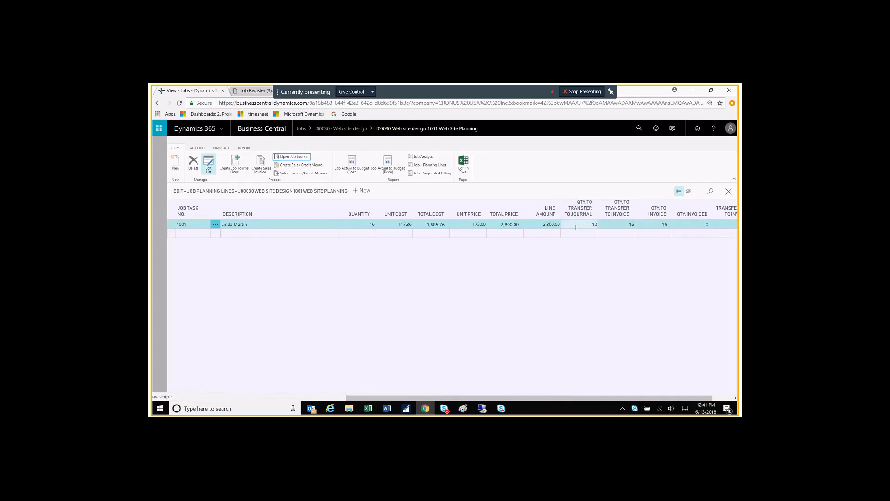
Step: Set the Qty. to Transfer to Invoice of the task 1001 planning line to 4
{"action": "left_click", "coordinate": [619, 225]}
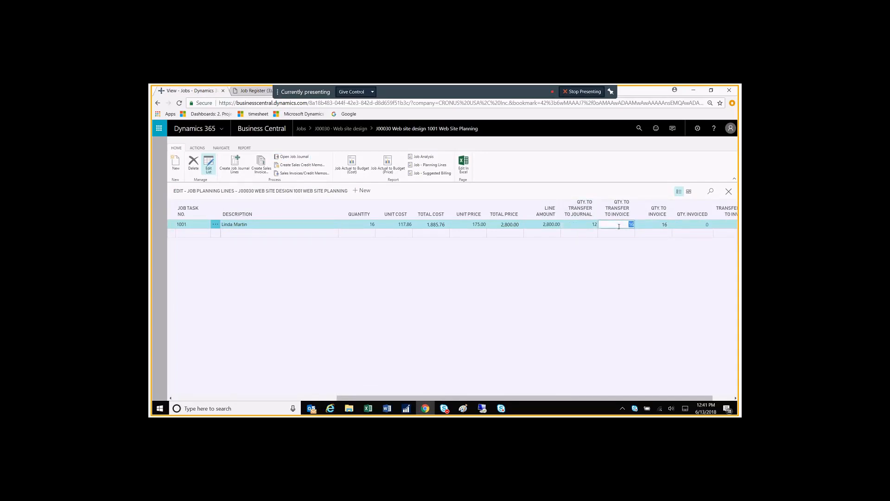
{"action": "type", "text": "4"}
{"action": "mouse_move", "coordinate": [622, 215]}
Step: Create a new sales invoice from the planning line with posting date 1/16/2018
{"action": "left_click", "coordinate": [258, 169]}
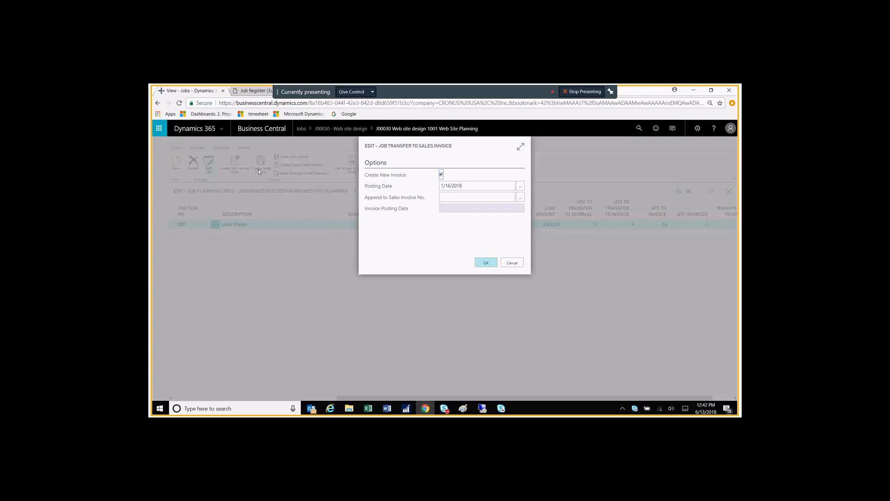
{"action": "left_click", "coordinate": [491, 265]}
{"action": "left_click", "coordinate": [502, 199]}
{"action": "left_click", "coordinate": [475, 265]}
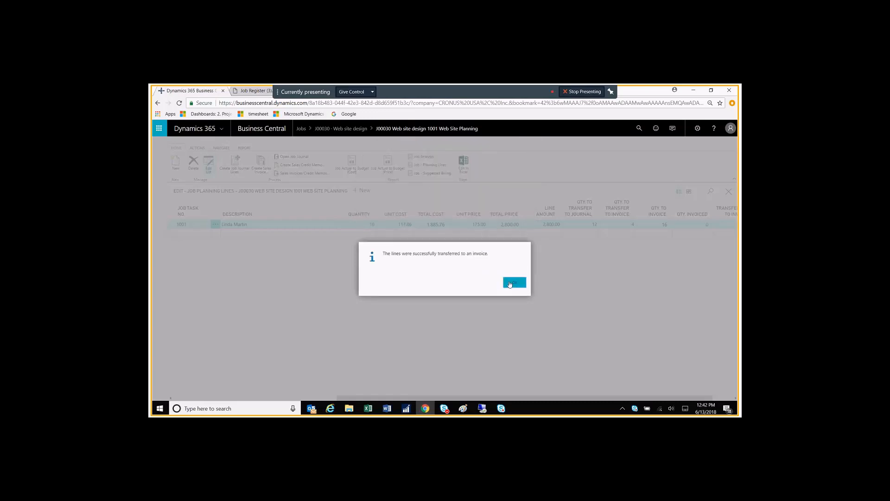
{"action": "left_click", "coordinate": [510, 283]}
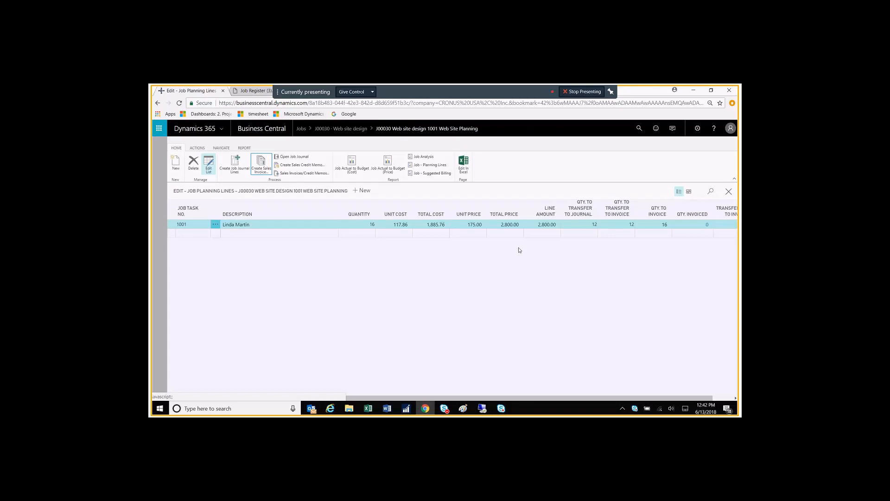
Step: Open the sales invoice linked to the planning line and examine its line's quantity, job task, unit price and amounts
{"action": "left_click", "coordinate": [303, 173]}
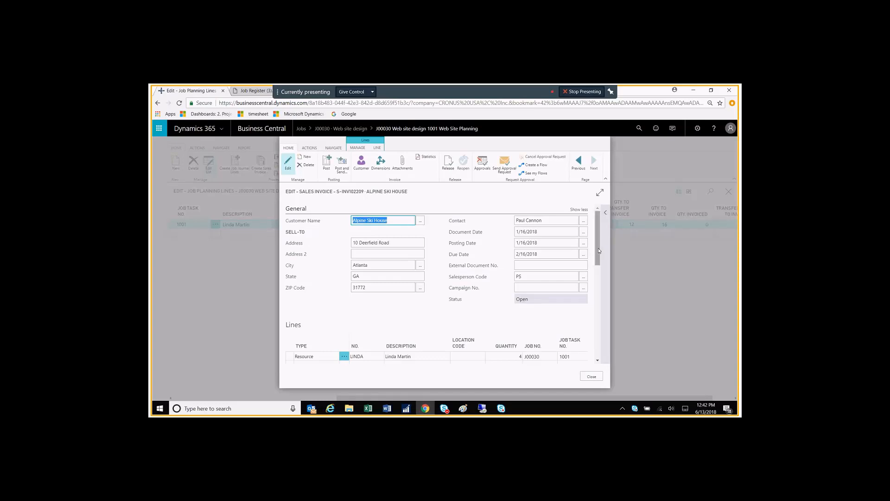
{"action": "scroll", "coordinate": [598, 250], "scroll_direction": "down", "scroll_amount": 3}
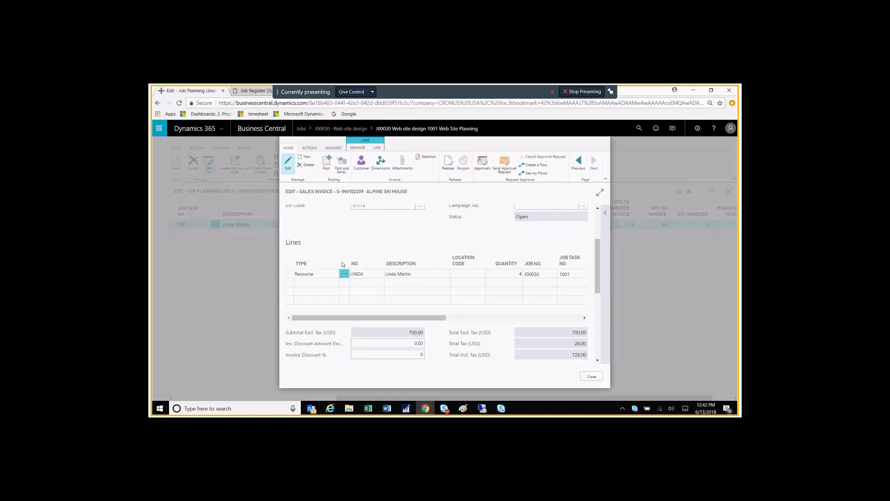
{"action": "left_click_drag", "start_coordinate": [439, 317], "coordinate": [479, 314]}
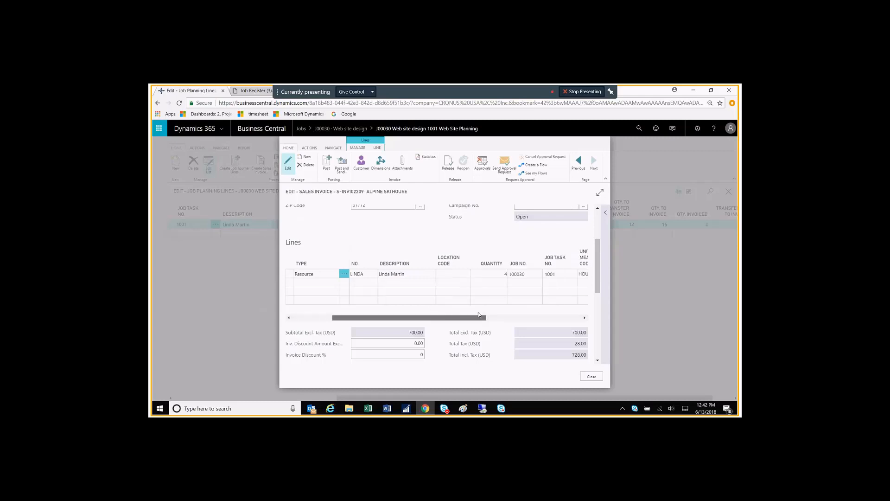
{"action": "left_click", "coordinate": [501, 275]}
{"action": "left_click", "coordinate": [495, 303]}
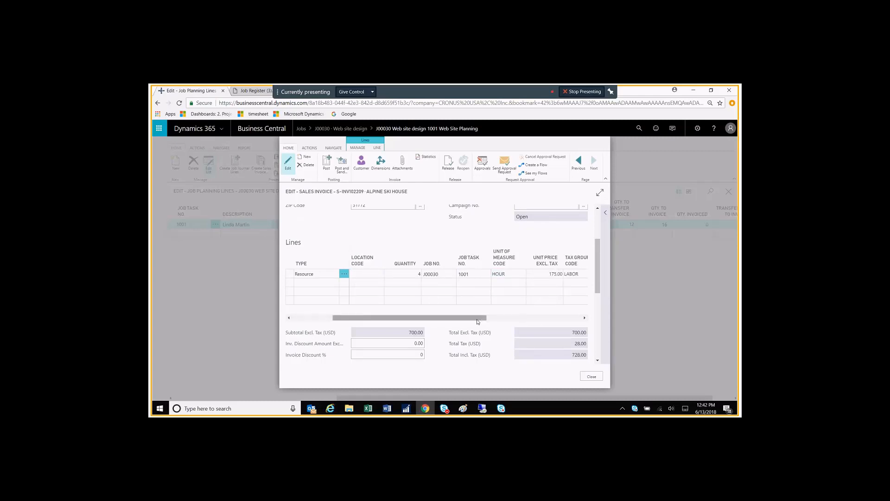
{"action": "left_click_drag", "start_coordinate": [479, 322], "coordinate": [575, 322]}
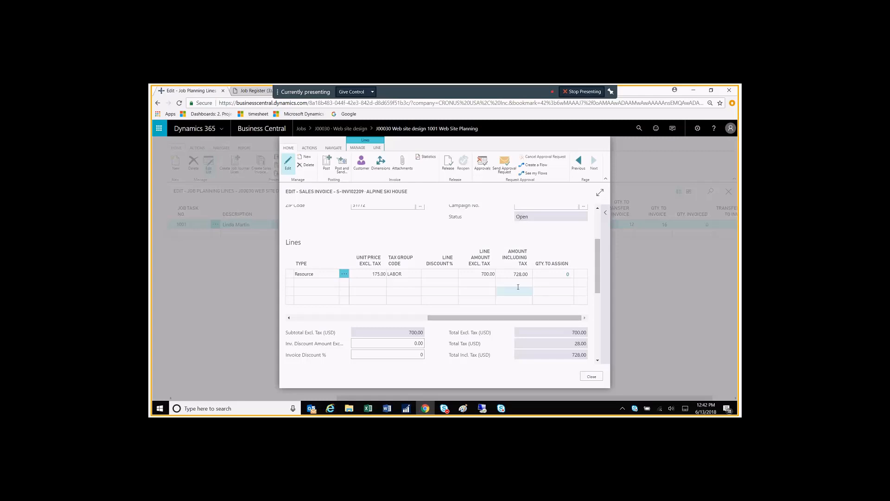
Step: Preview the posting of the sales invoice, examine its G/L entries, and return to the invoice
{"action": "left_click", "coordinate": [310, 148]}
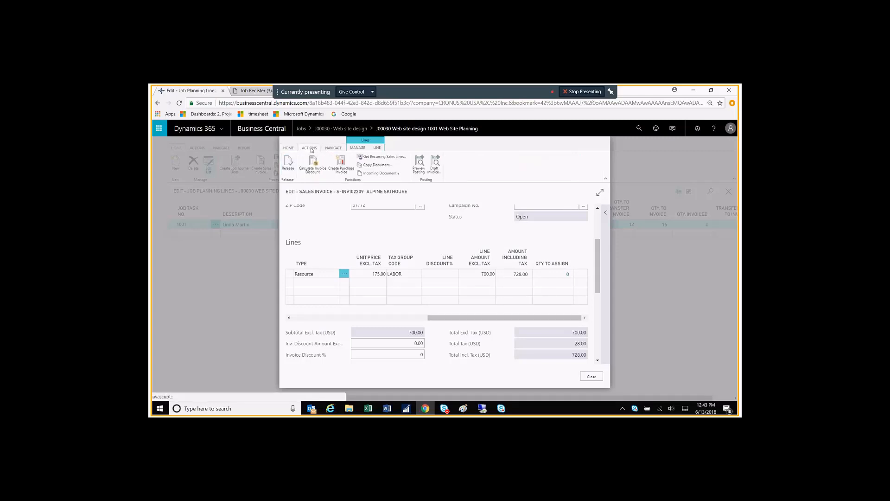
{"action": "left_click", "coordinate": [420, 169]}
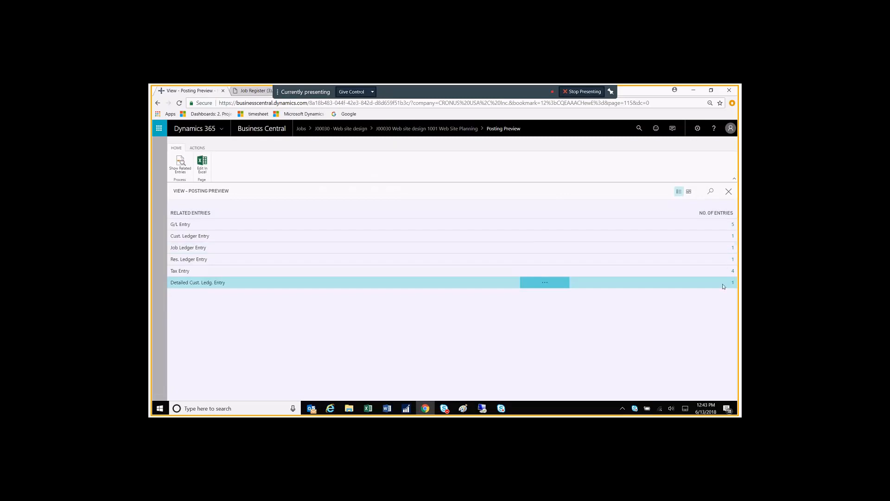
{"action": "left_click", "coordinate": [733, 224]}
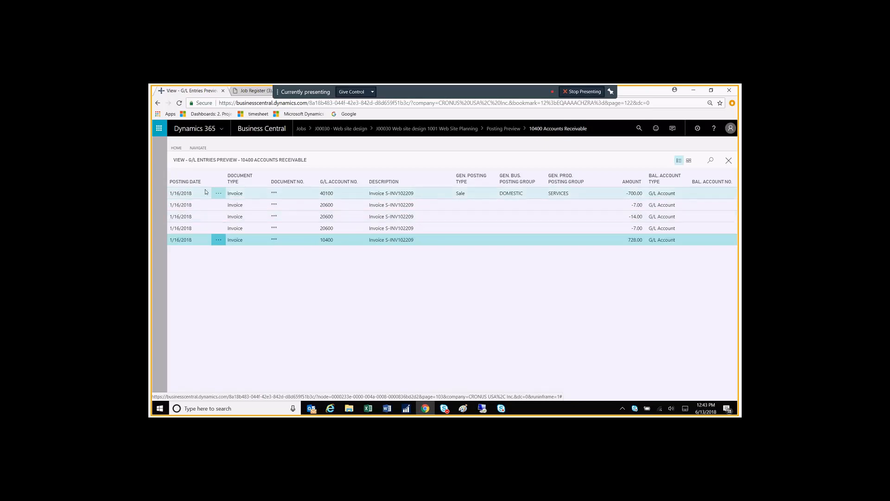
{"action": "left_click", "coordinate": [165, 200]}
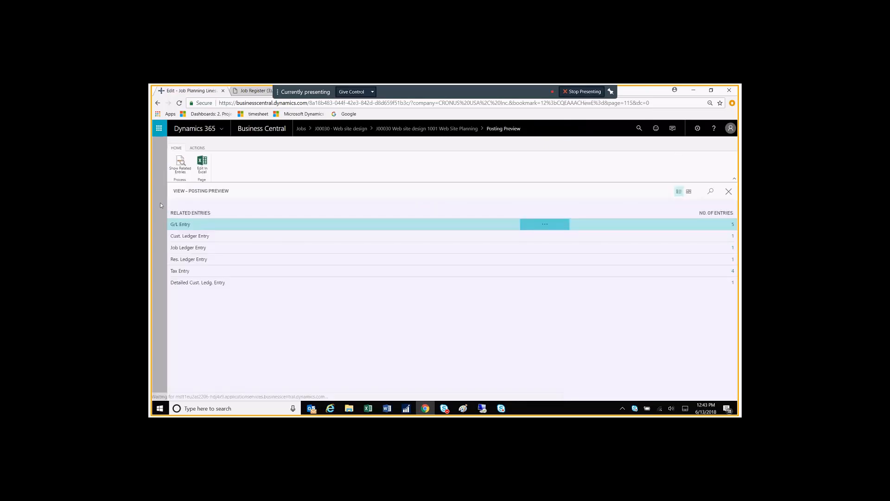
{"action": "left_click", "coordinate": [161, 200]}
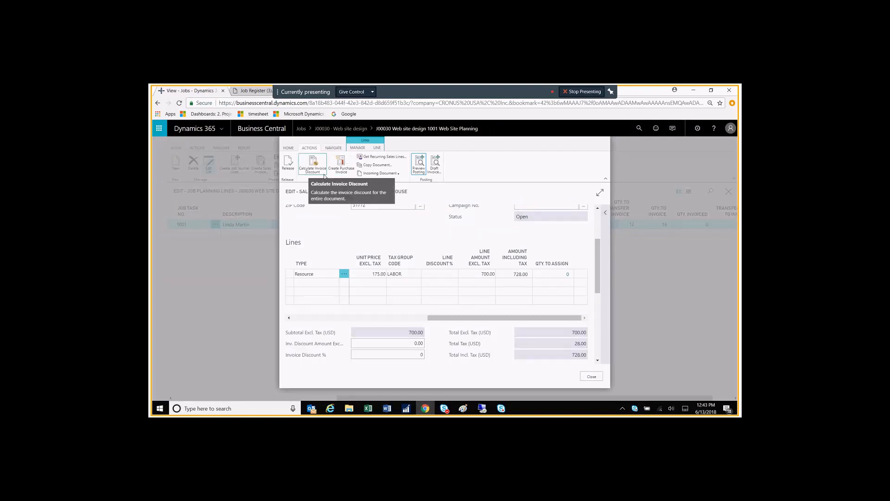
Step: Preview the draft invoice report for the sales invoice and close the preview
{"action": "left_click", "coordinate": [436, 169]}
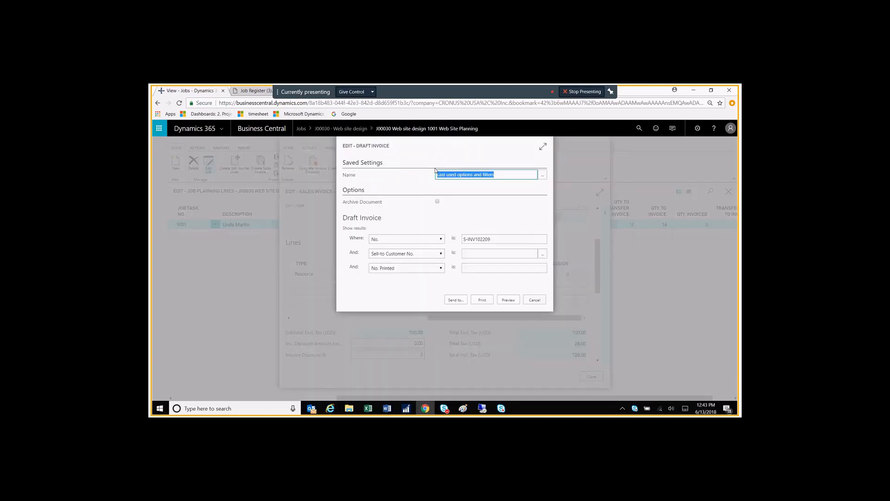
{"action": "left_click", "coordinate": [514, 302]}
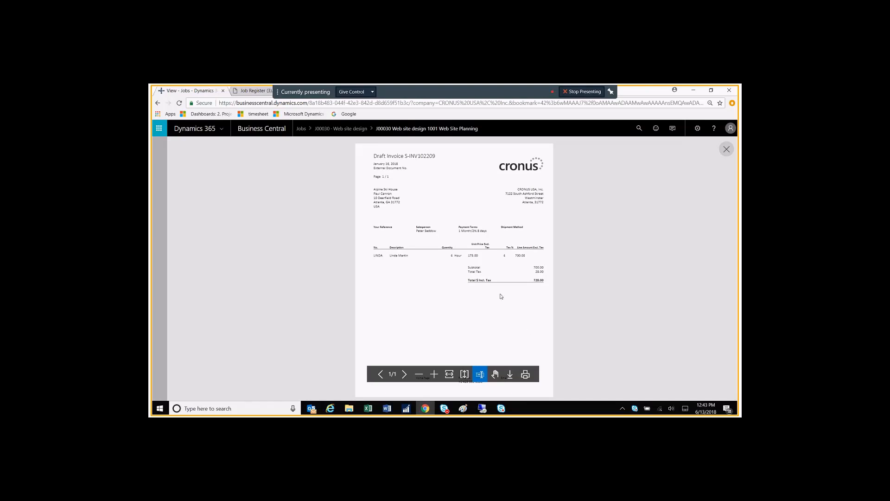
{"action": "left_click", "coordinate": [180, 198]}
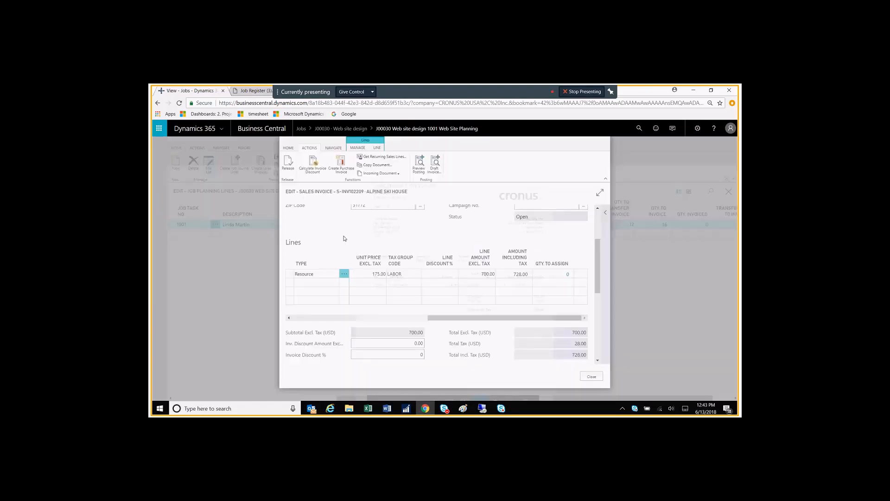
Step: Post the Alpine Ski House sales invoice and decline to open the posted invoice
{"action": "left_click", "coordinate": [294, 149]}
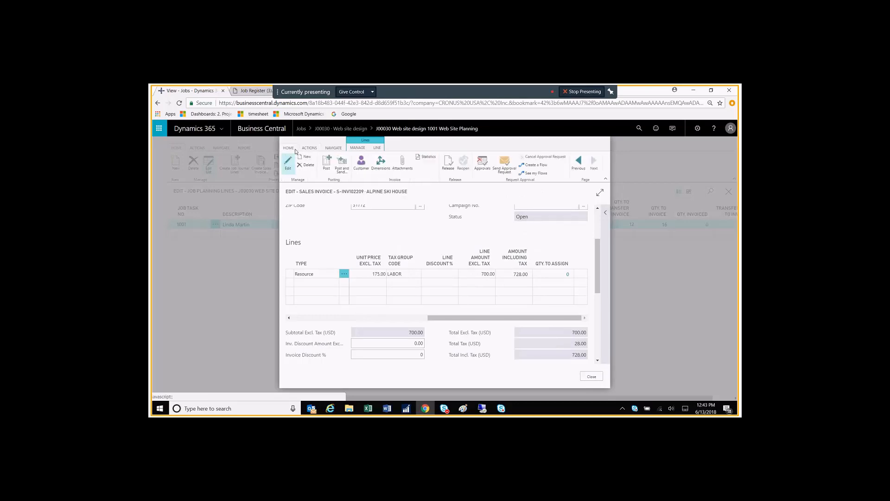
{"action": "left_click", "coordinate": [341, 168]}
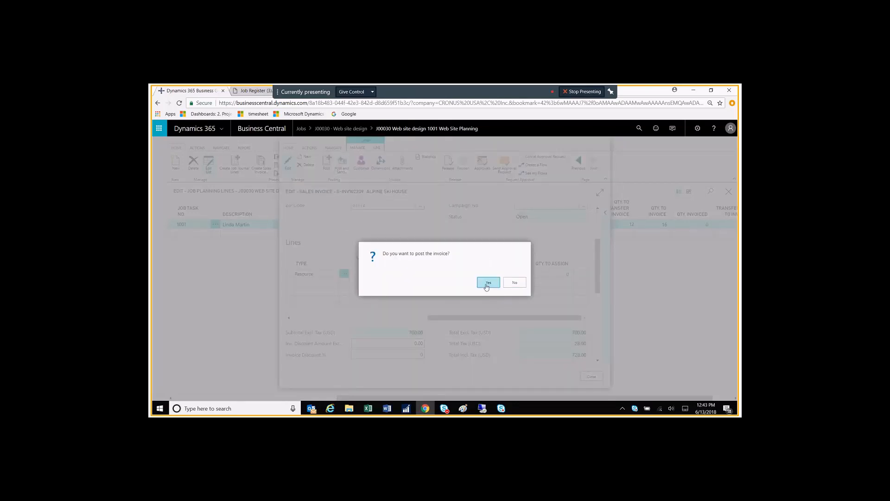
{"action": "left_click", "coordinate": [488, 283]}
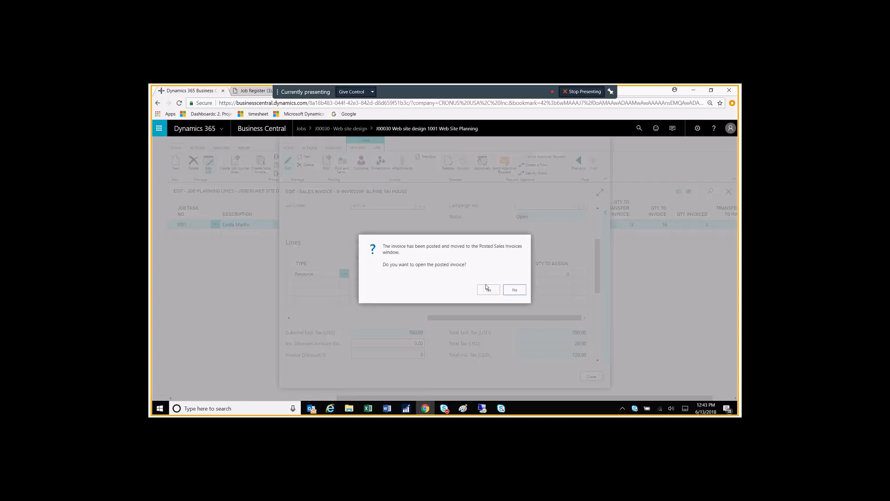
{"action": "left_click", "coordinate": [516, 291]}
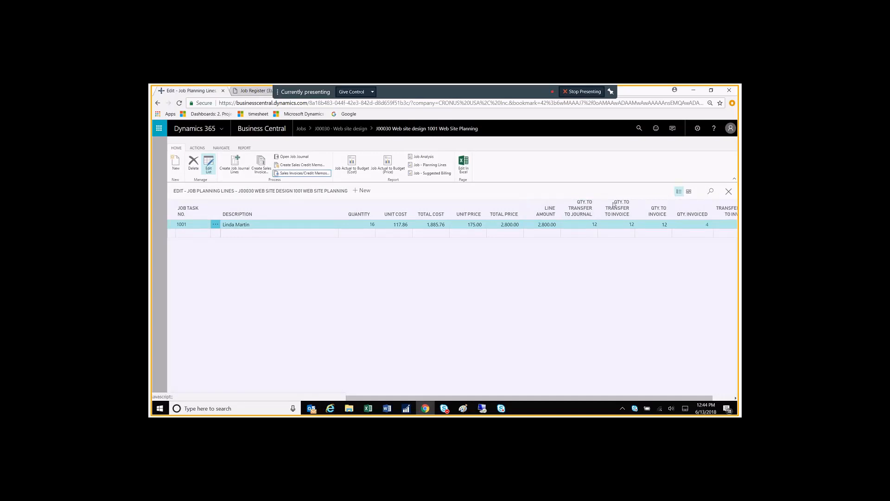
Step: Review the invoiced and remaining quantities and invoiced amount on the task 1001 planning line, and return to the job card
{"action": "left_click", "coordinate": [624, 226]}
{"action": "double_click", "coordinate": [630, 226]}
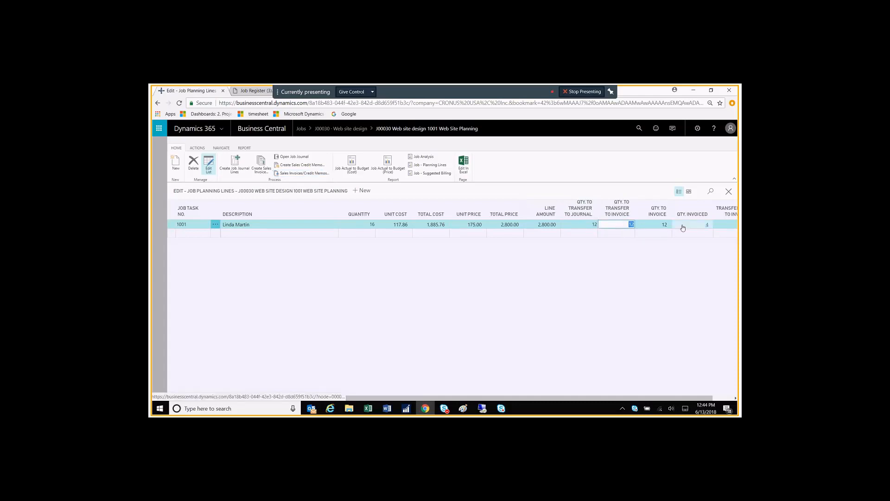
{"action": "left_click_drag", "start_coordinate": [675, 398], "coordinate": [711, 400]}
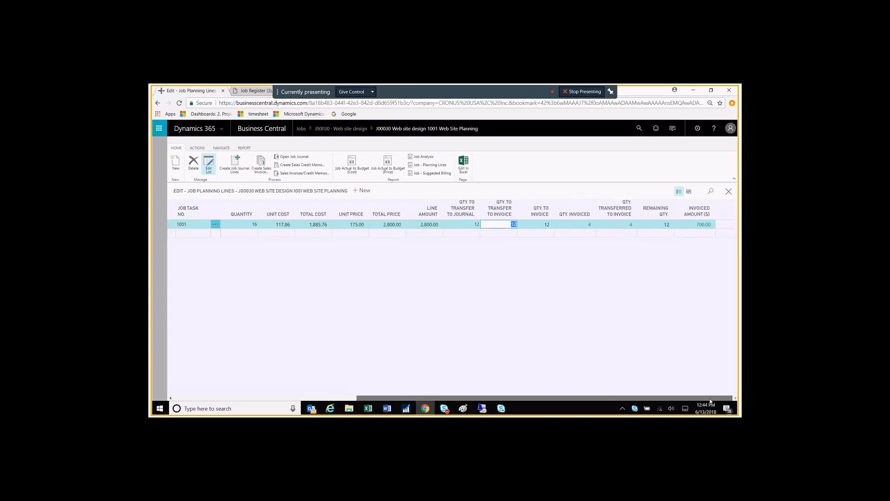
{"action": "left_click_drag", "start_coordinate": [710, 399], "coordinate": [525, 392]}
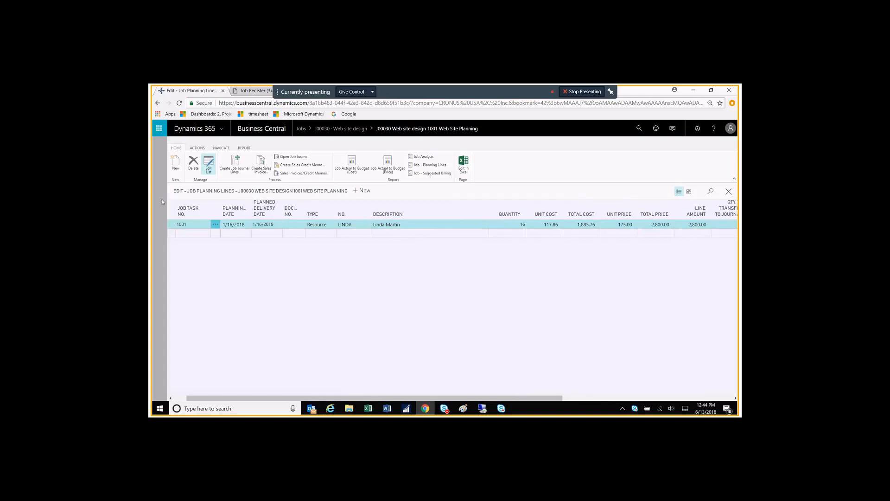
{"action": "left_click", "coordinate": [728, 191]}
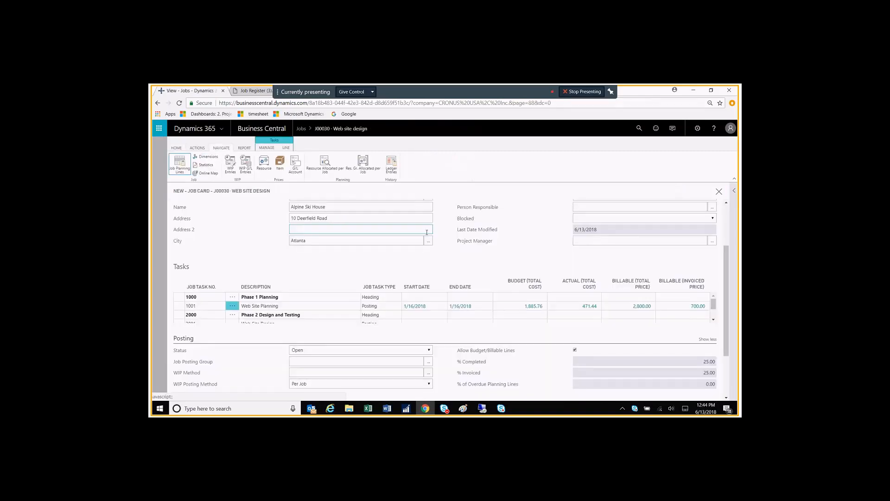